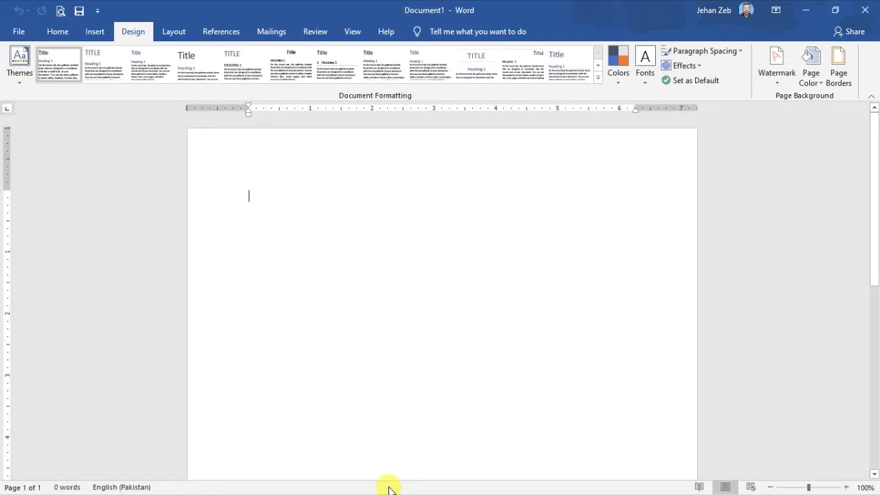
Glance over the Insert tab commands, then return to the Design tab
left_click(94, 35)
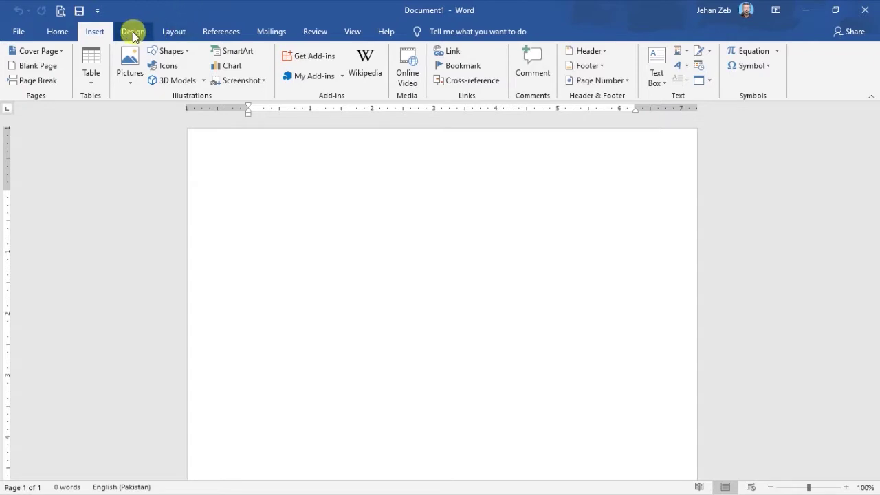
left_click(133, 32)
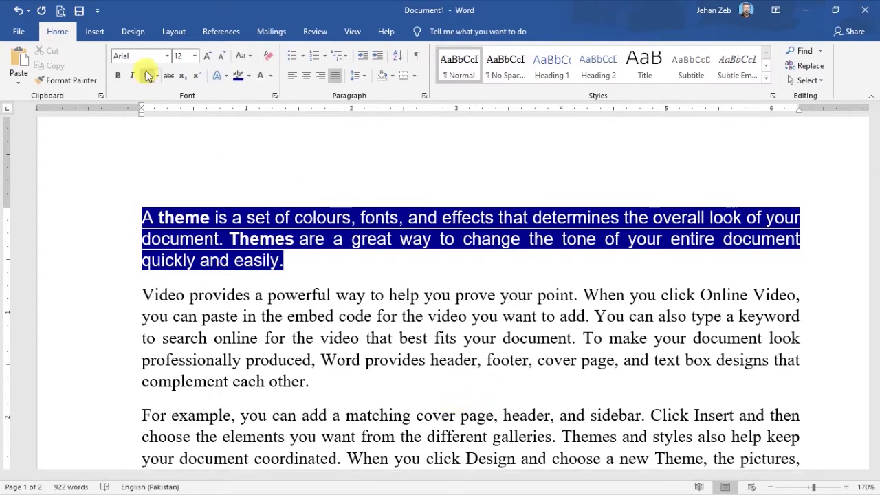
Browse the Design tab's Themes and Style Set galleries, closing both without applying anything
left_click(135, 32)
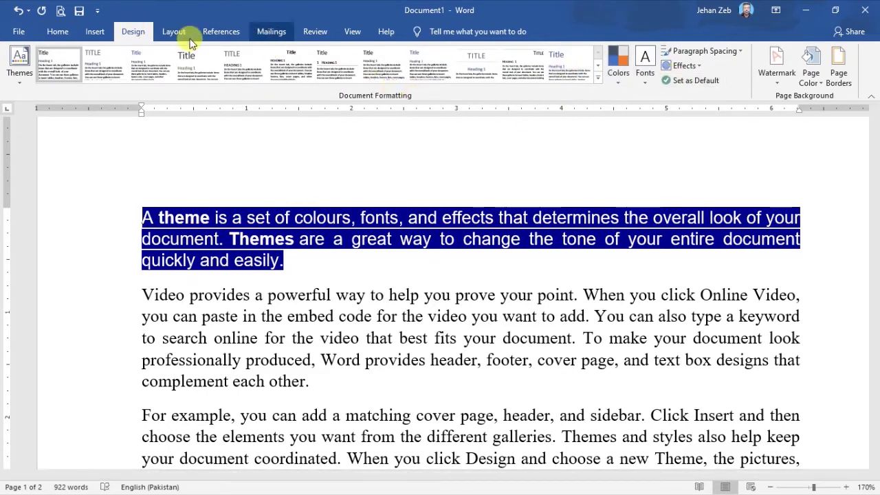
left_click(19, 84)
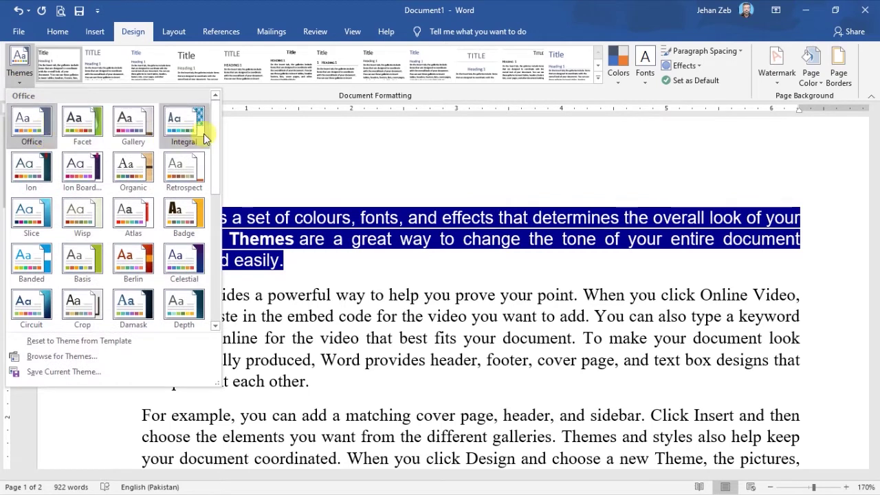
left_click_drag(215, 145, 213, 193)
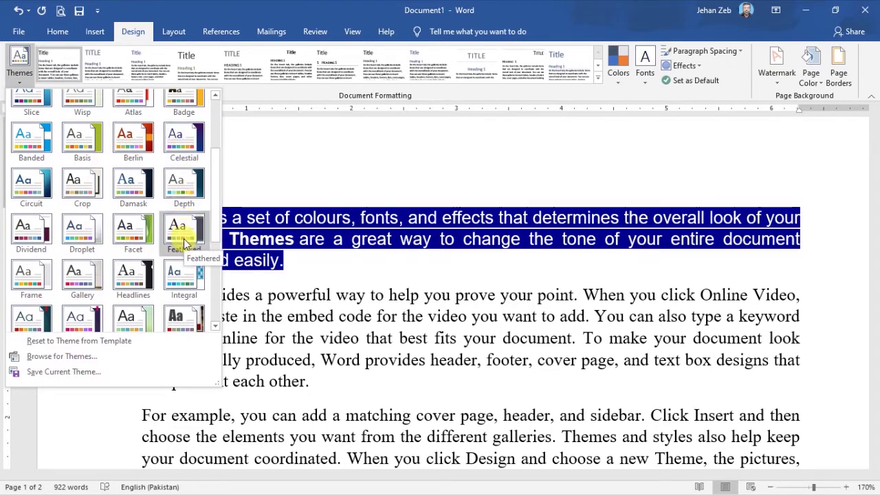
left_click(290, 306)
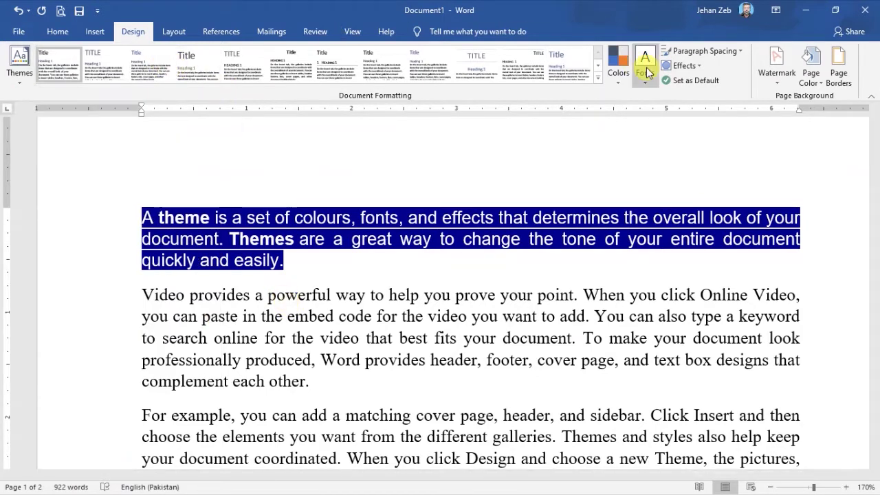
left_click(597, 78)
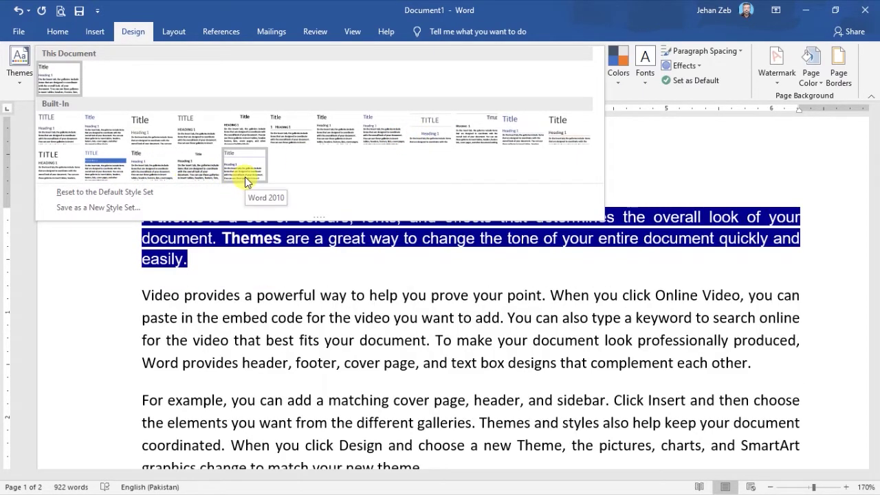
left_click(340, 358)
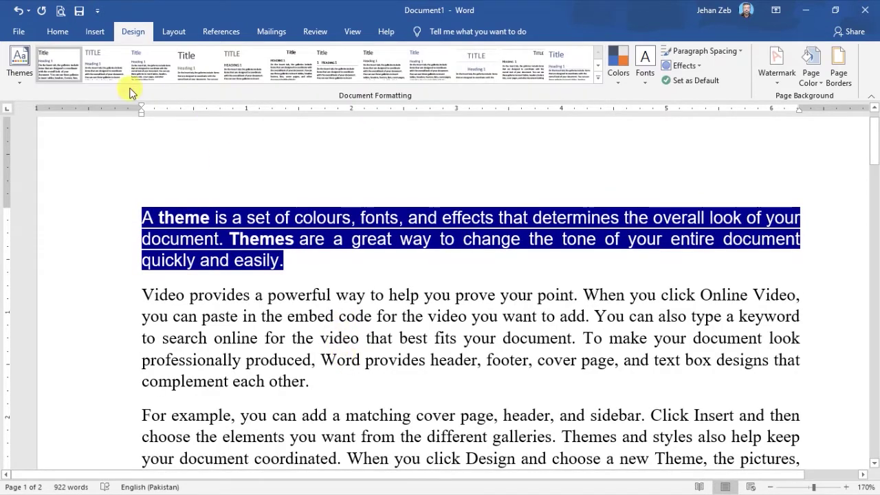
Back on the Home tab, delete the selected first paragraph explaining themes
left_click(60, 32)
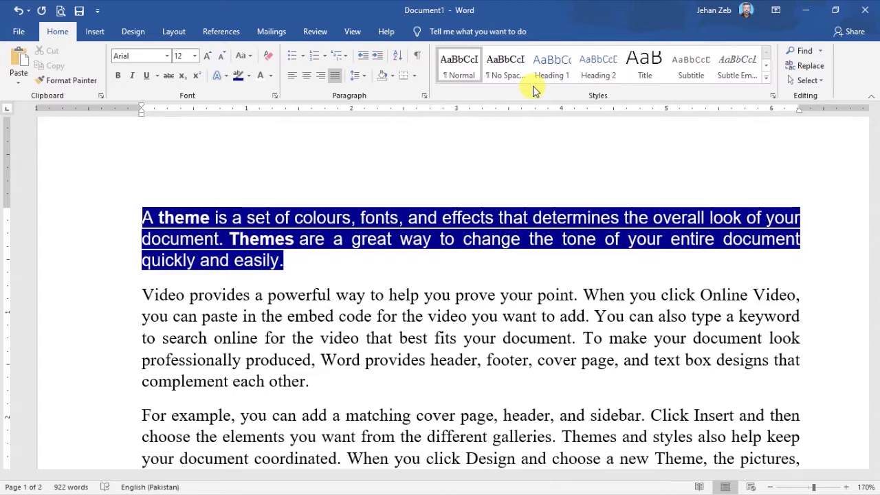
key("Delete")
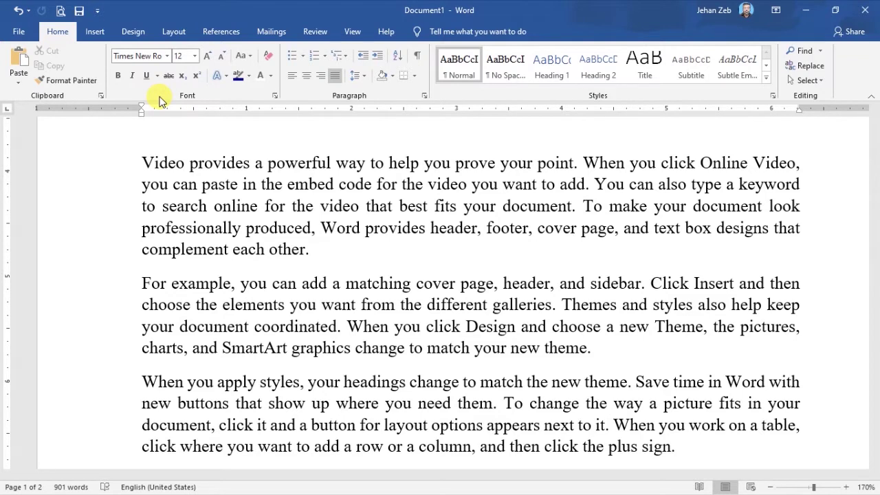
Jump to the beginning of the document with Ctrl+Home
key("ctrl+Home")
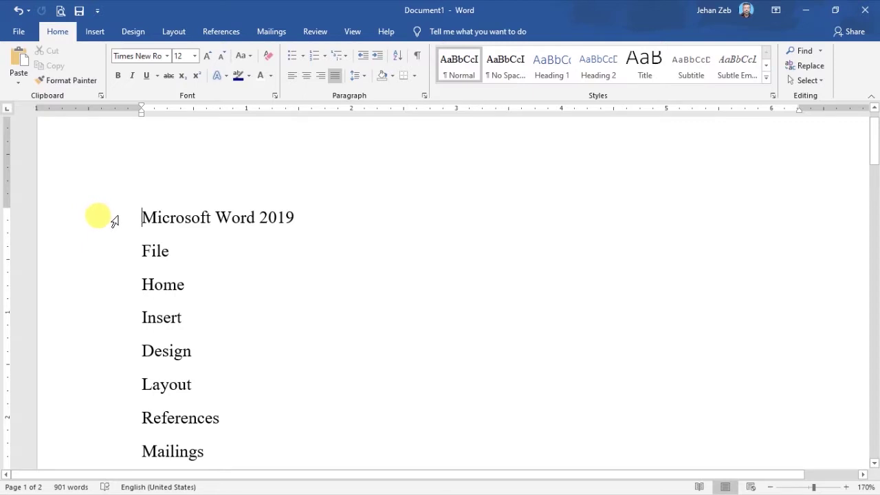
Apply the Title style to the 'Microsoft Word 2019' line
left_click(114, 220)
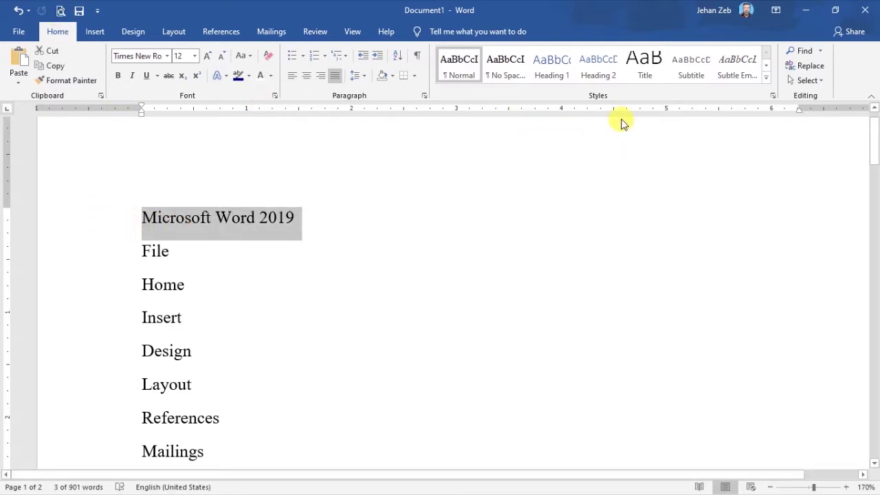
left_click(642, 60)
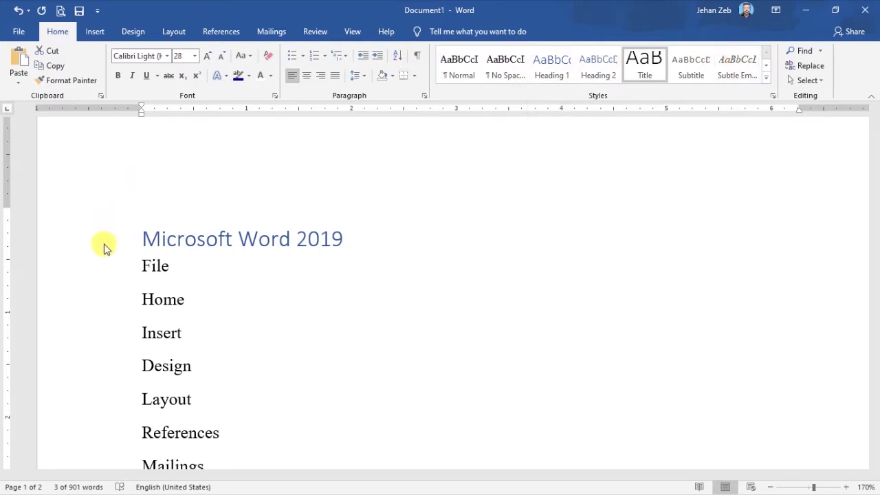
Make 'File' a Heading 1 and lock Format Painter on its formatting
double_click(153, 270)
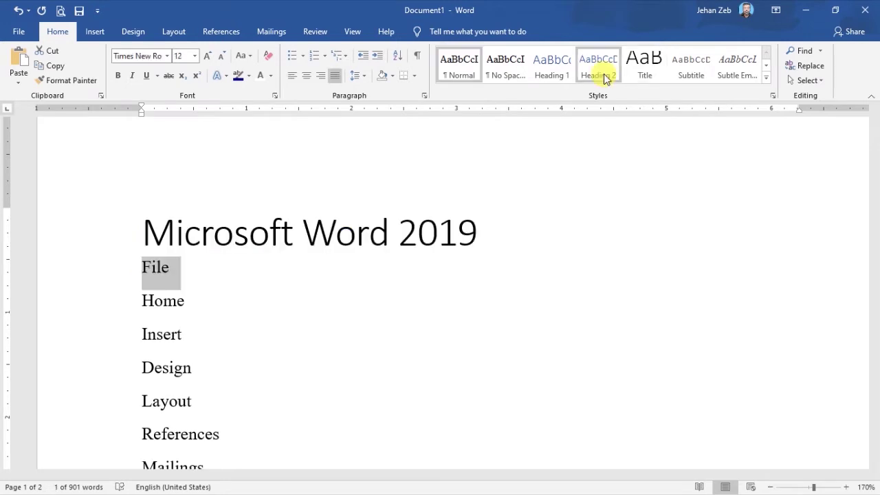
left_click(553, 67)
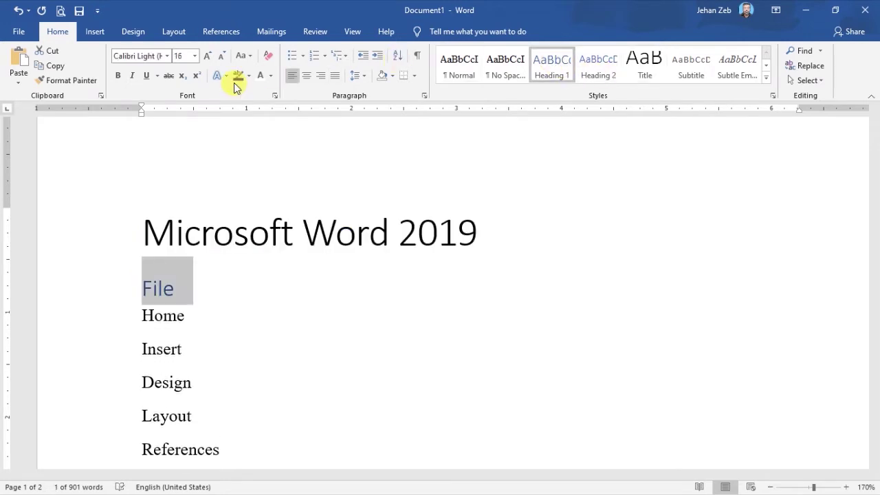
left_click(80, 83)
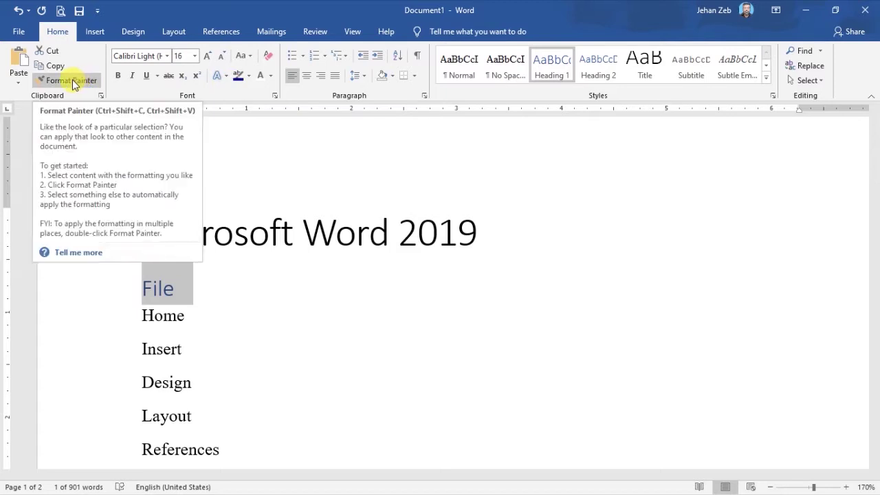
left_click(75, 81)
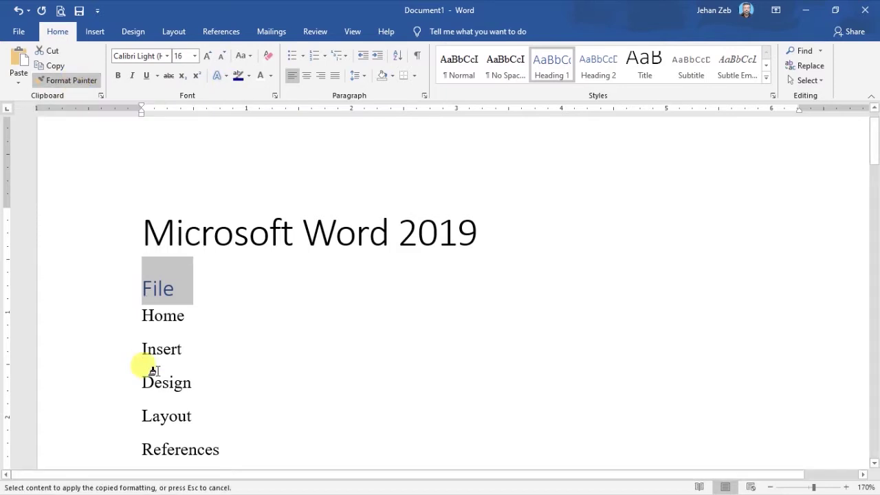
Paint the Heading 1 format onto Home, References, Mailings, Review, View and Help
left_click(131, 322)
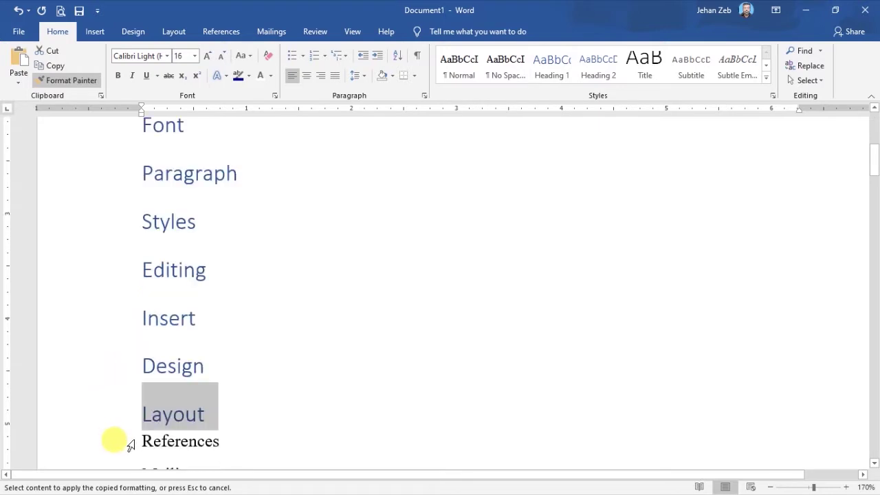
left_click(131, 443)
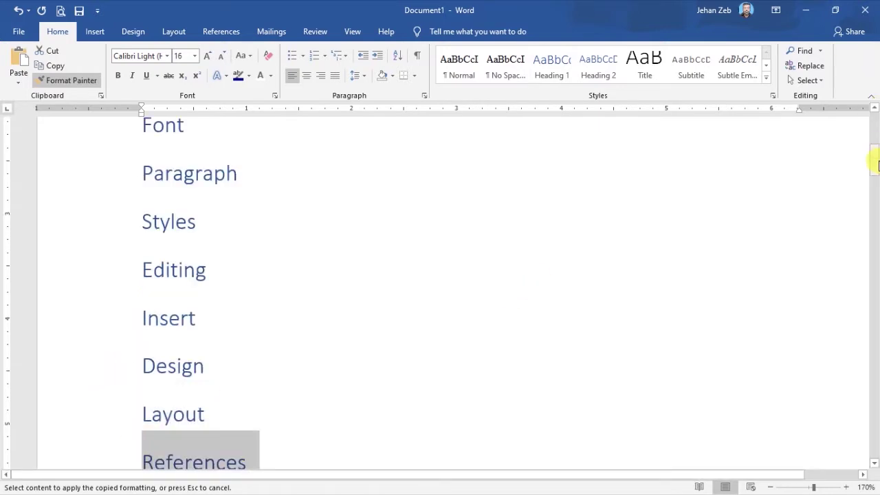
left_click_drag(874, 165, 874, 186)
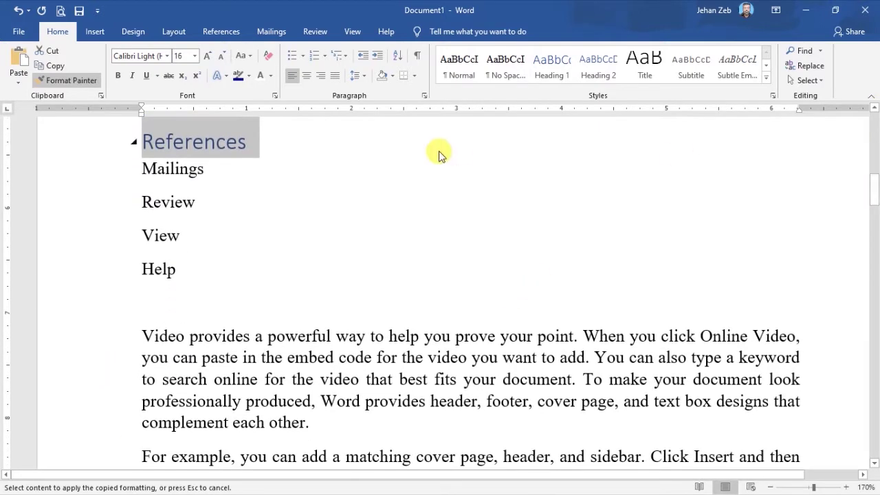
left_click(127, 179)
left_click(131, 226)
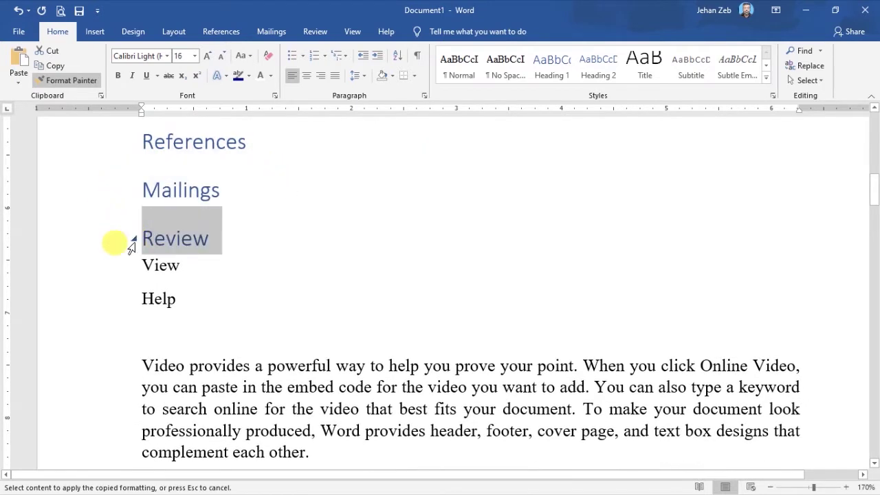
left_click(132, 275)
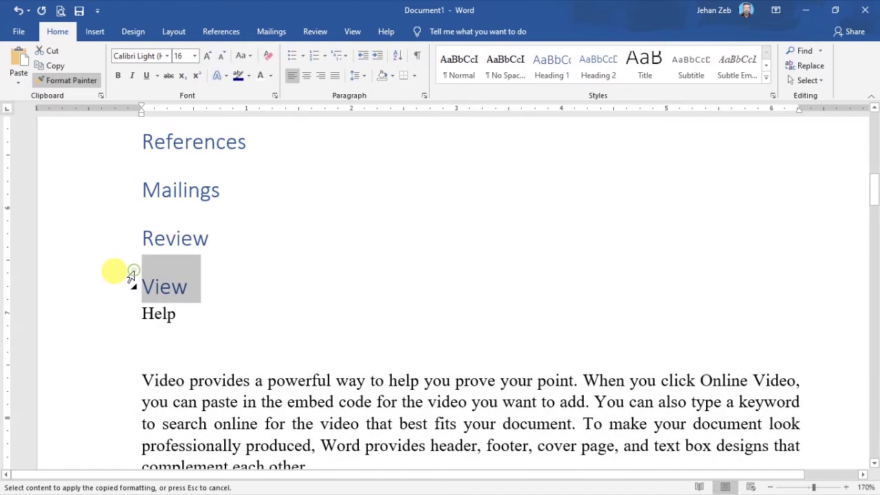
left_click(129, 316)
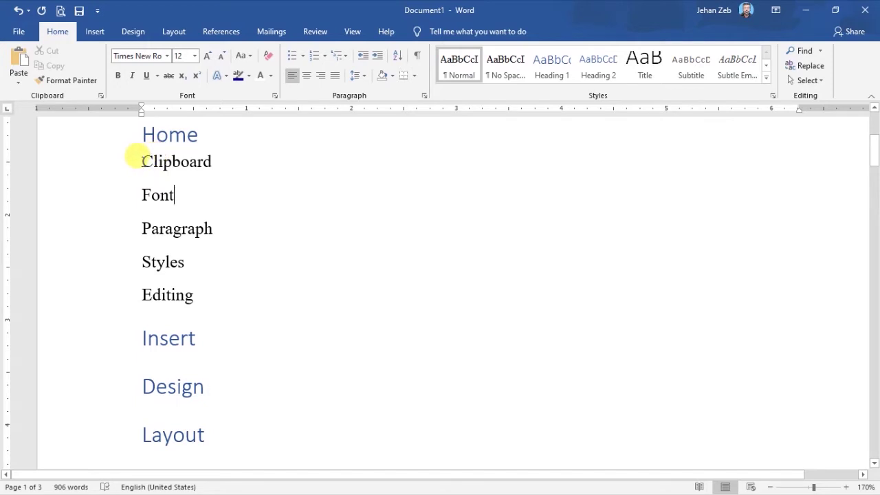
Make Clipboard a Heading 2 and paint that format onto Font, Paragraph, Styles and Editing
left_click_drag(141, 160, 211, 163)
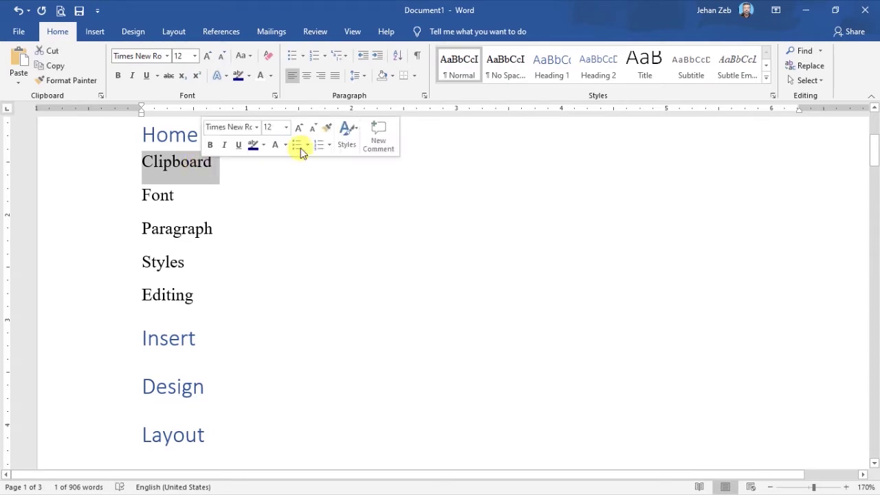
left_click(596, 71)
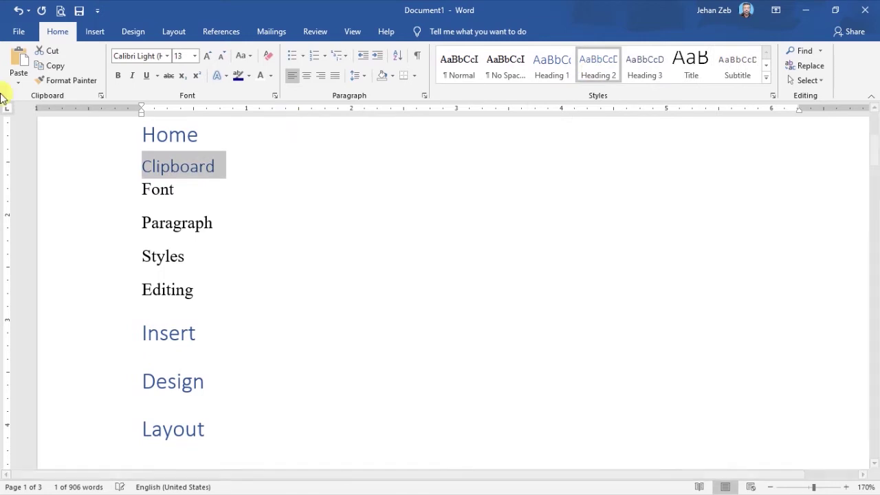
left_click(55, 81)
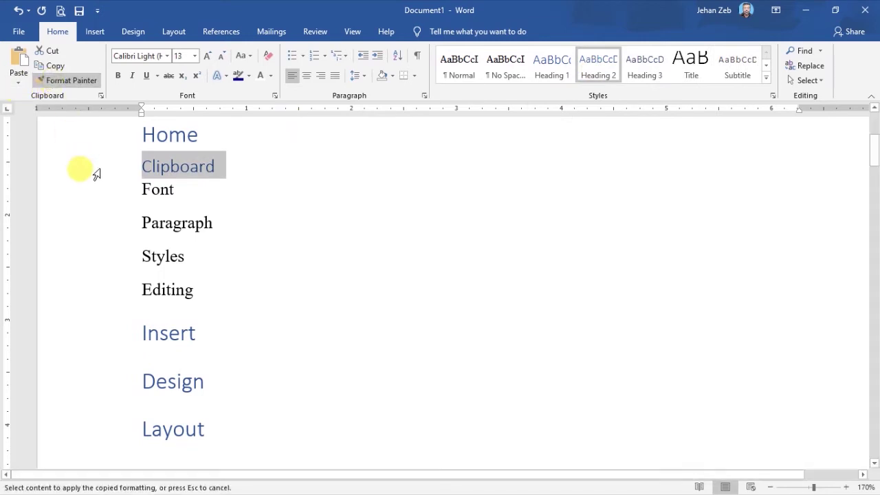
left_click(125, 194)
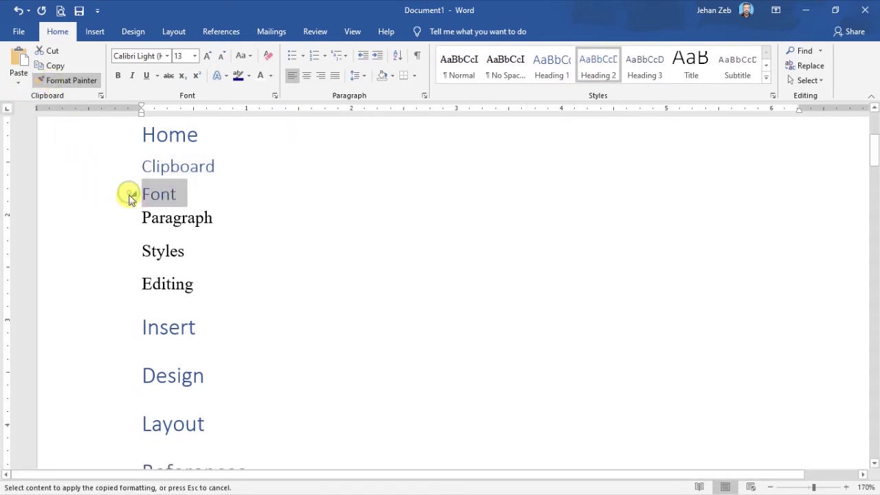
left_click(128, 221)
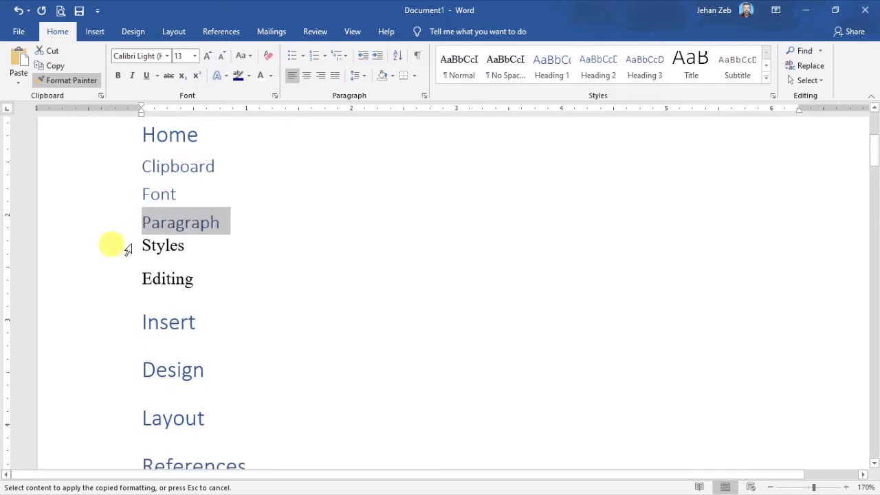
left_click(128, 249)
left_click(127, 274)
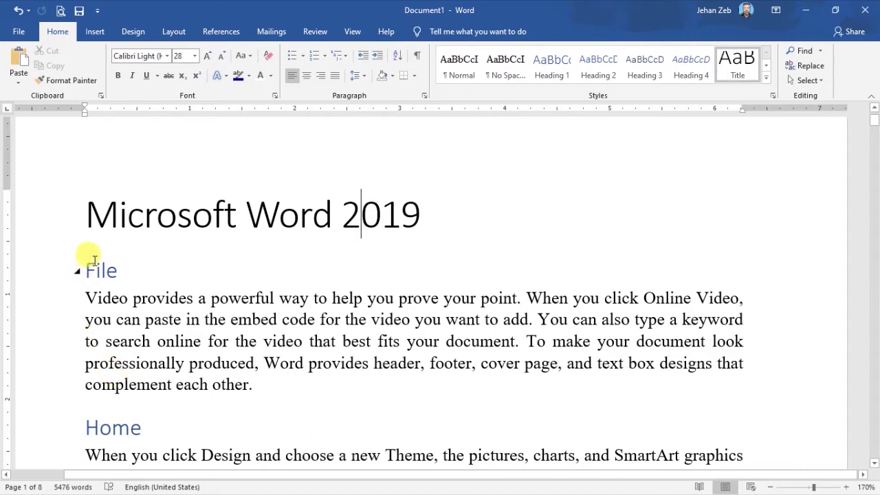
Apply the Heading 2 style to the Clipboard heading
left_click(97, 269)
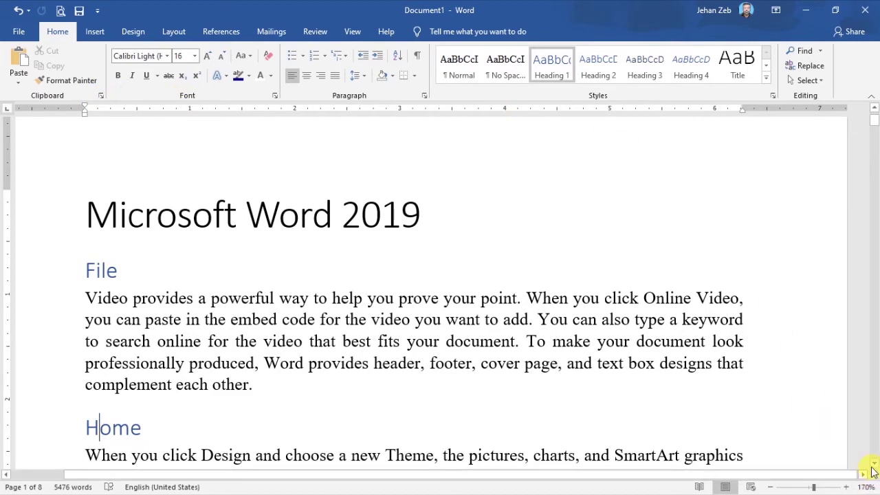
left_click(874, 466)
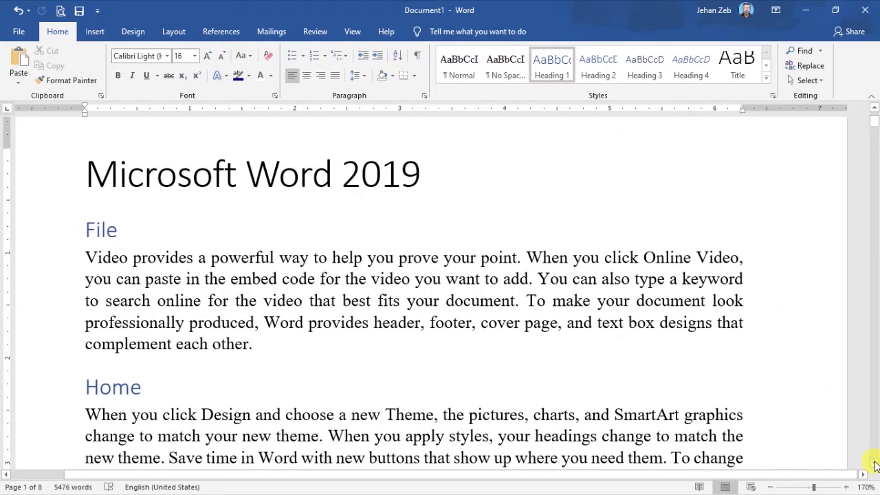
left_click(875, 465)
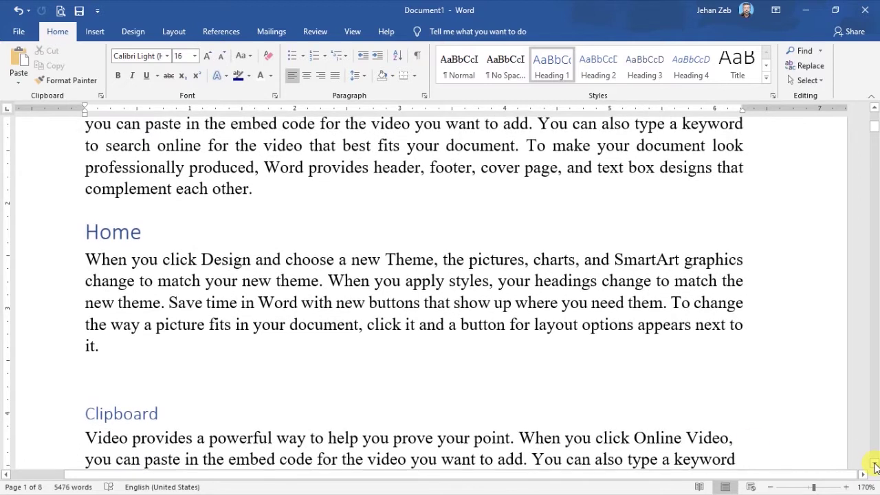
mouse_move(108, 419)
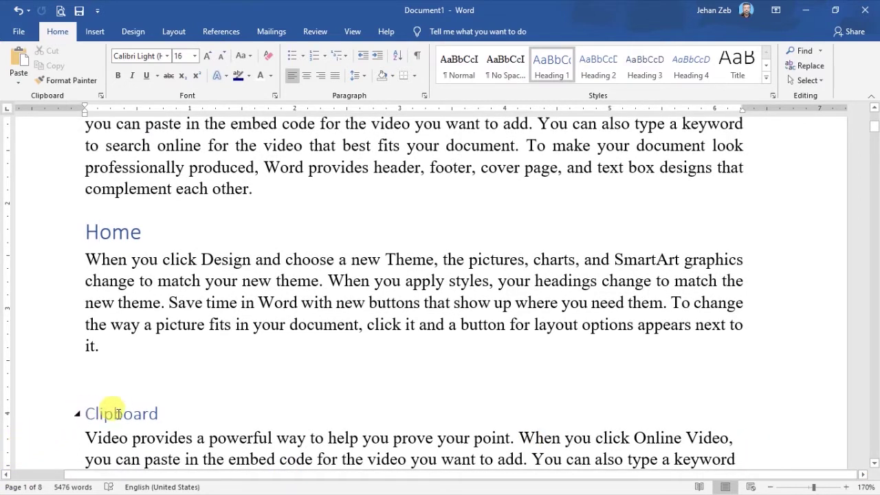
left_click(612, 68)
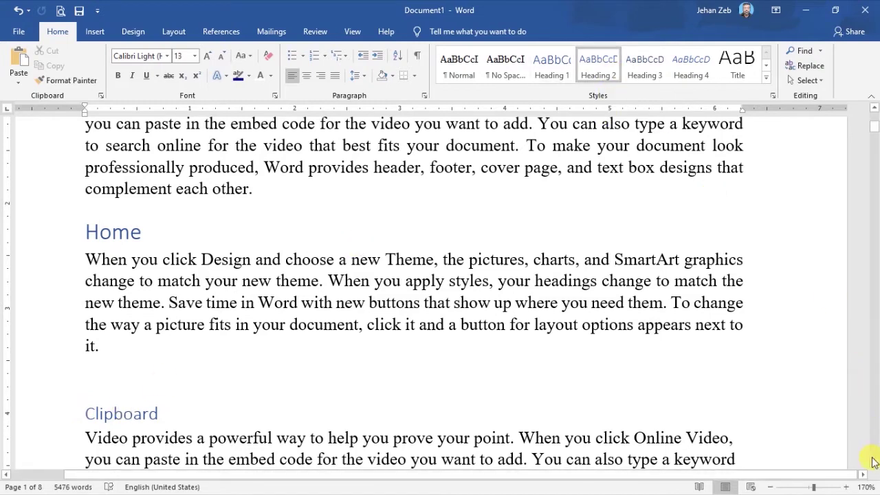
Apply Heading 3 to the Cut line above the video paragraph
left_click_drag(874, 466, 875, 469)
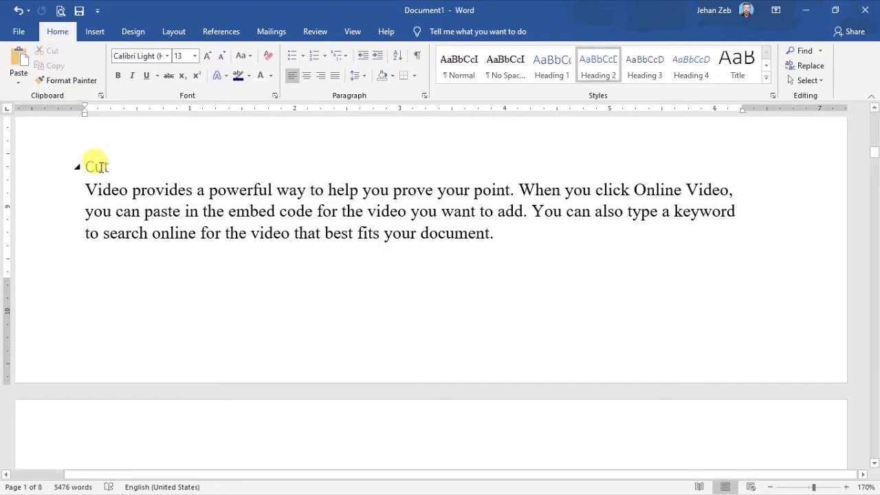
left_click(654, 62)
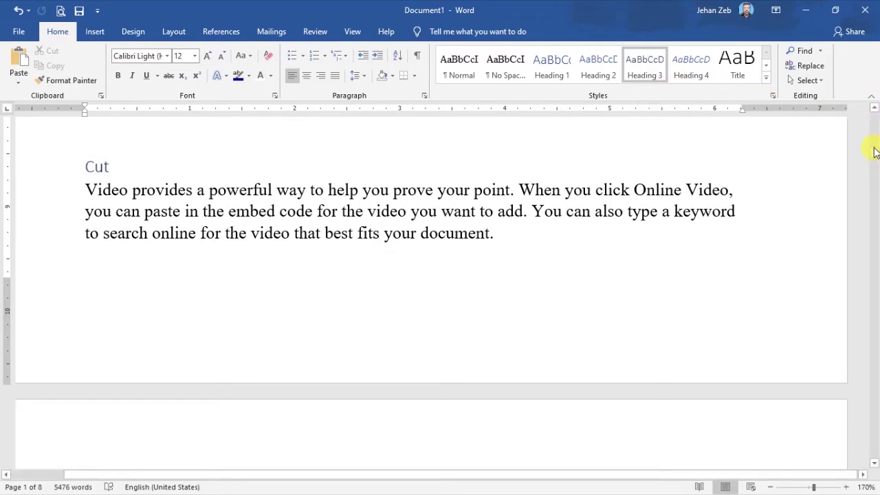
mouse_move(875, 153)
left_mouse_down()
mouse_move(875, 117)
mouse_move(575, 122)
left_mouse_up()
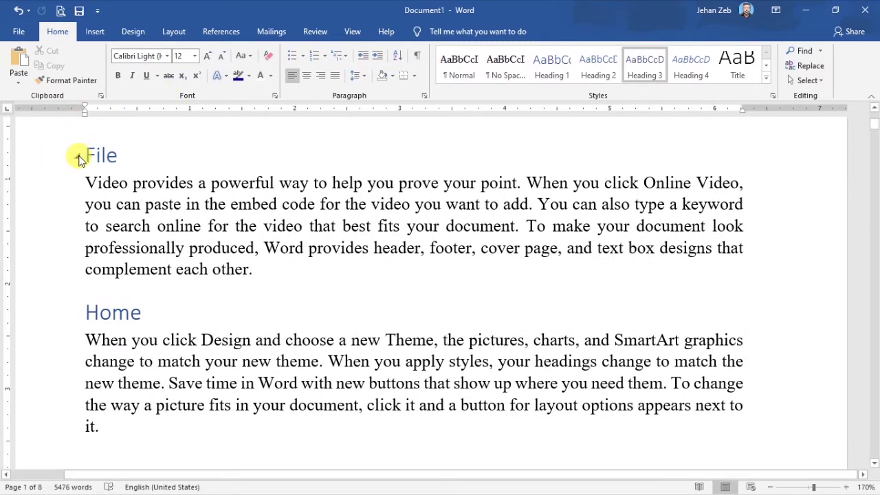
Collapse the File and Home sections, then place the cursor in the Design heading
left_click(78, 158)
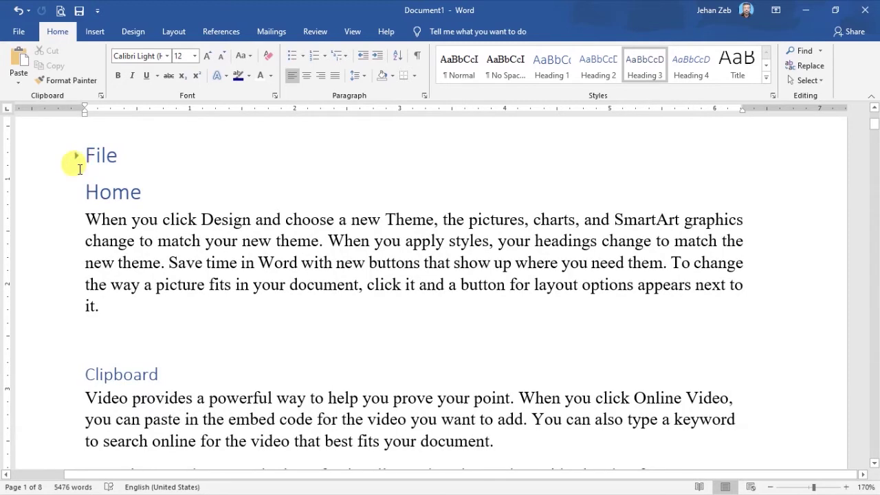
left_click(79, 194)
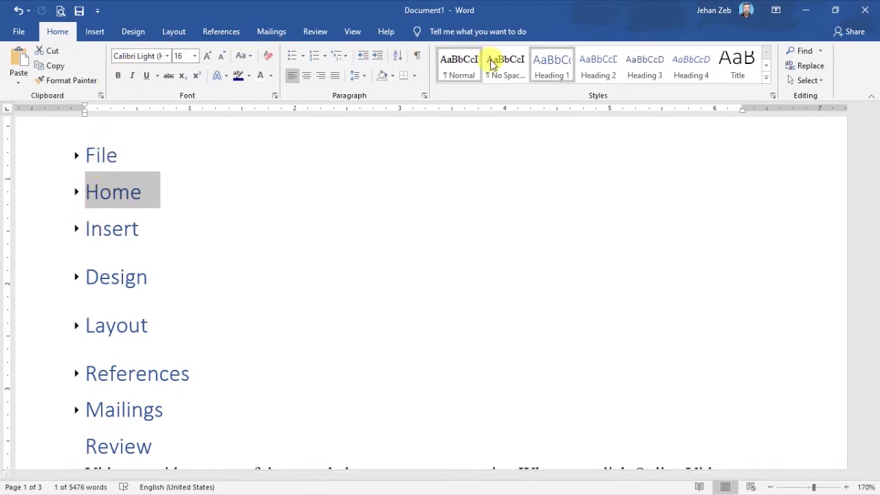
left_click(111, 277)
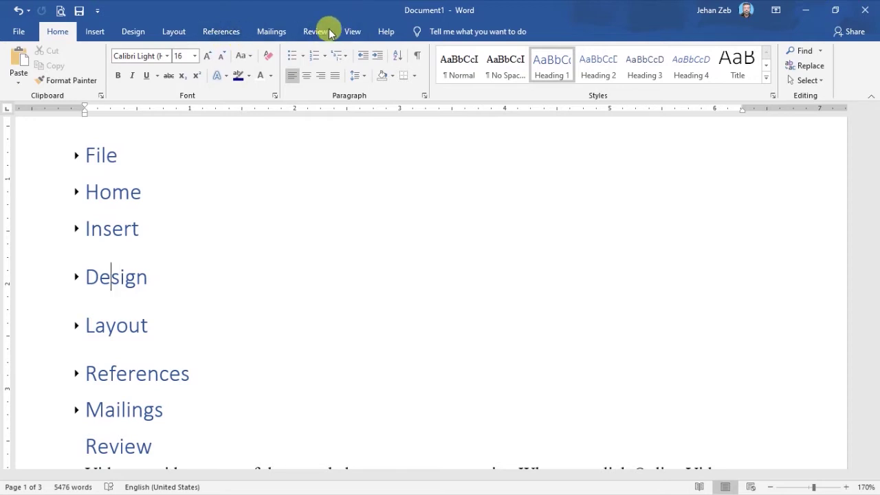
Show the Navigation Pane, expand Home and Clipboard in the Headings outline, then close it
left_click(353, 33)
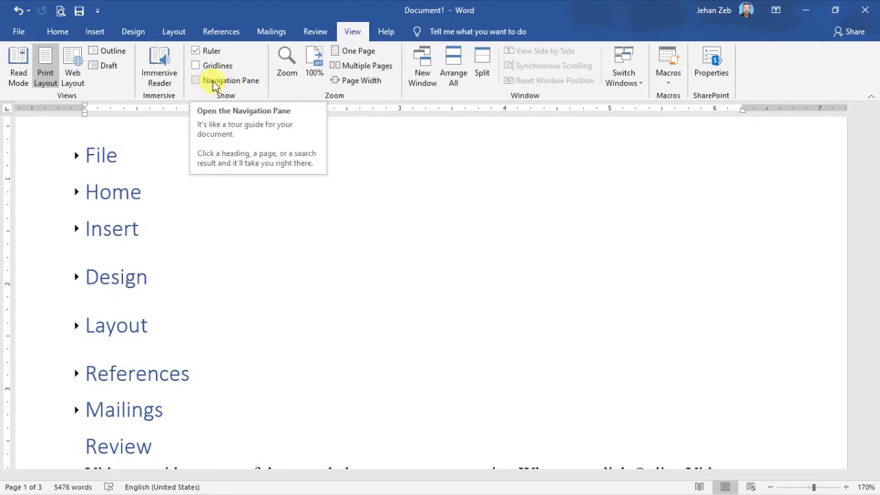
left_click(222, 85)
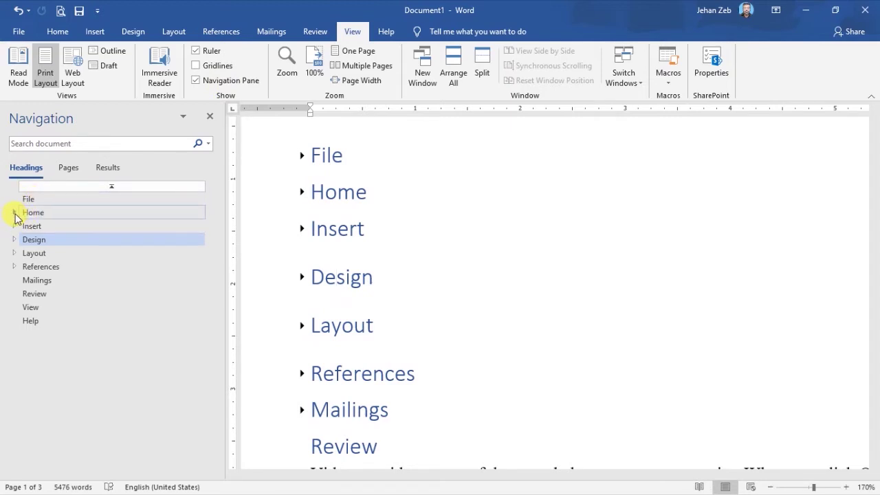
left_click(14, 212)
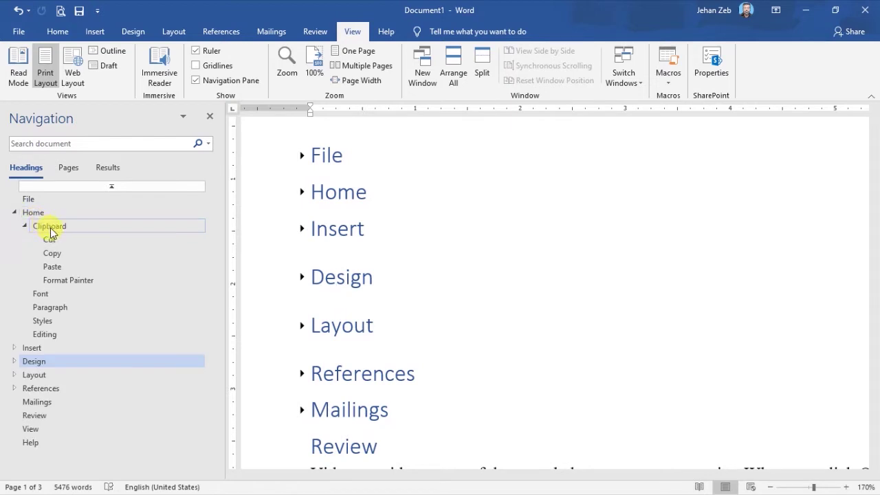
left_click(24, 228)
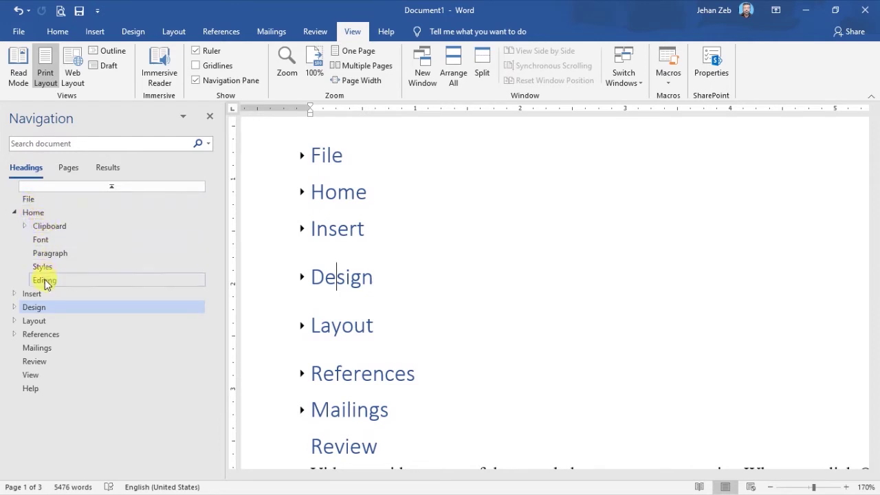
left_click(26, 227)
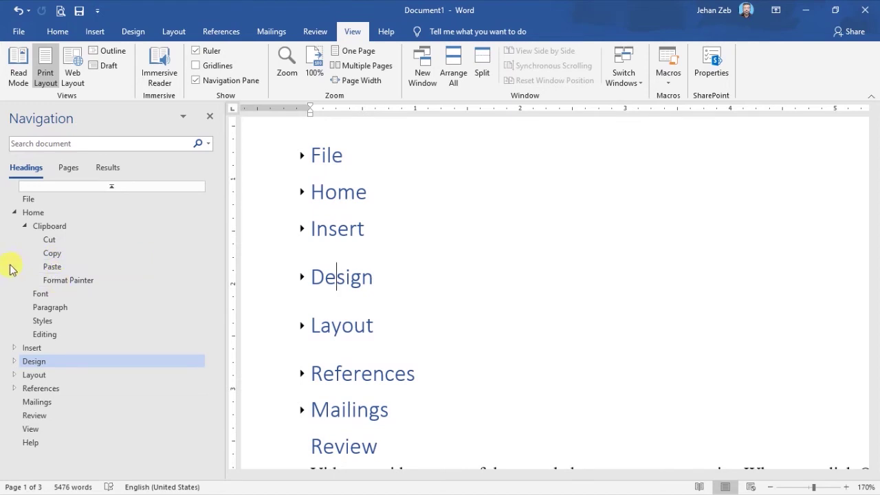
left_click(211, 119)
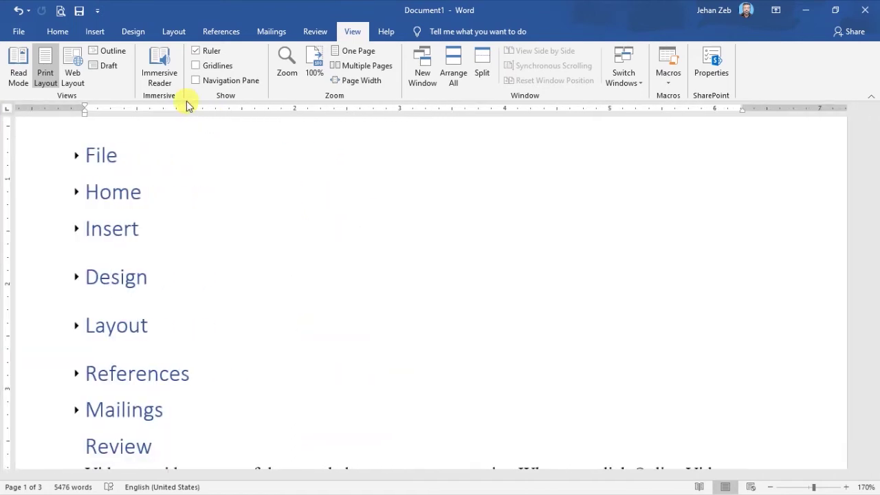
Expand the collapsed File and Home headings so the sample text spans 8 pages again
left_click(76, 155)
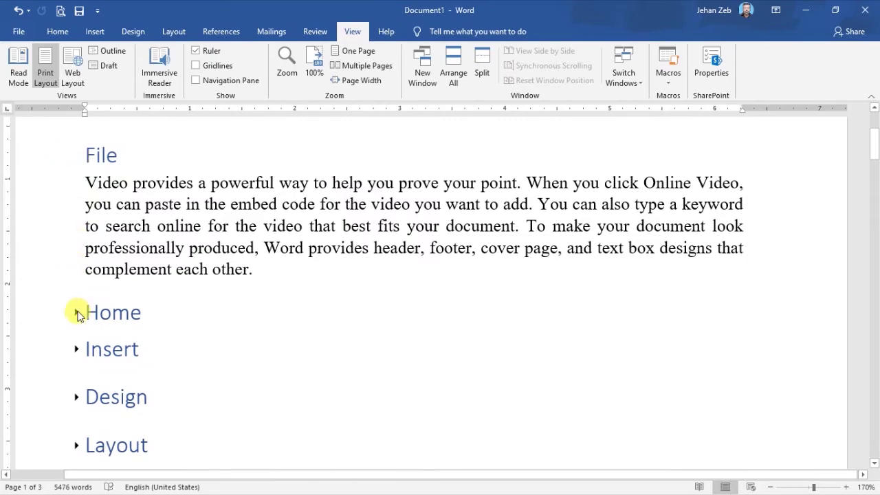
left_click(77, 313)
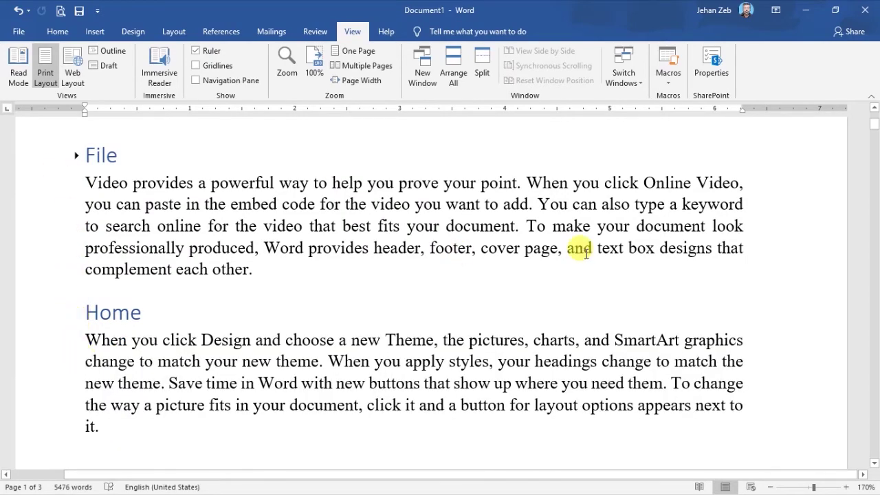
mouse_move(875, 127)
left_mouse_down()
mouse_move(874, 297)
mouse_move(877, 119)
left_mouse_up()
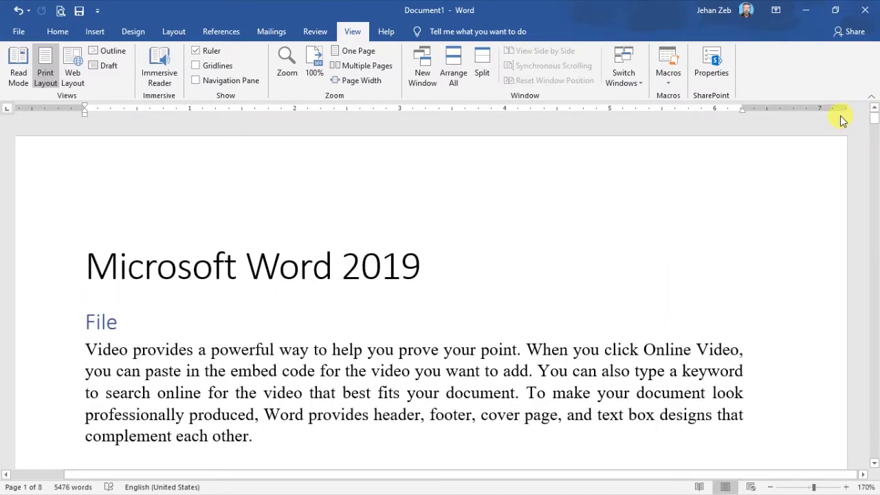
Zoom the page to about 87% to fit its width and show the Design themes gallery
left_click(135, 32)
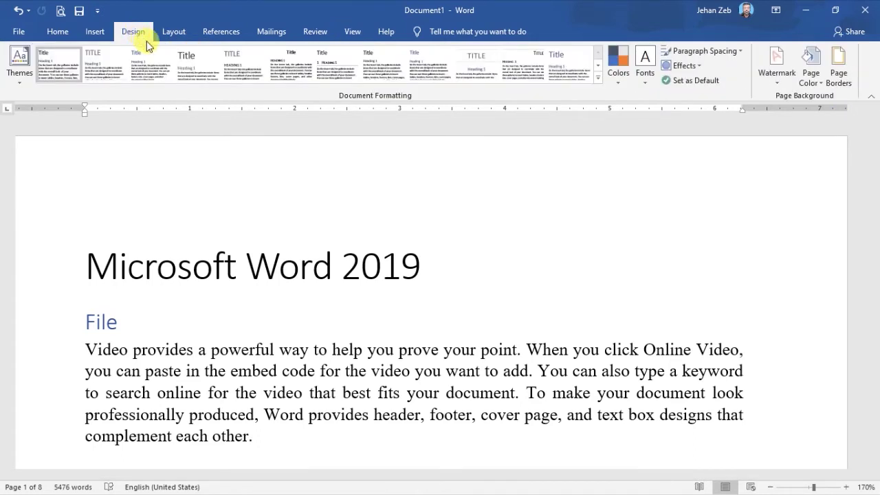
left_click(19, 80)
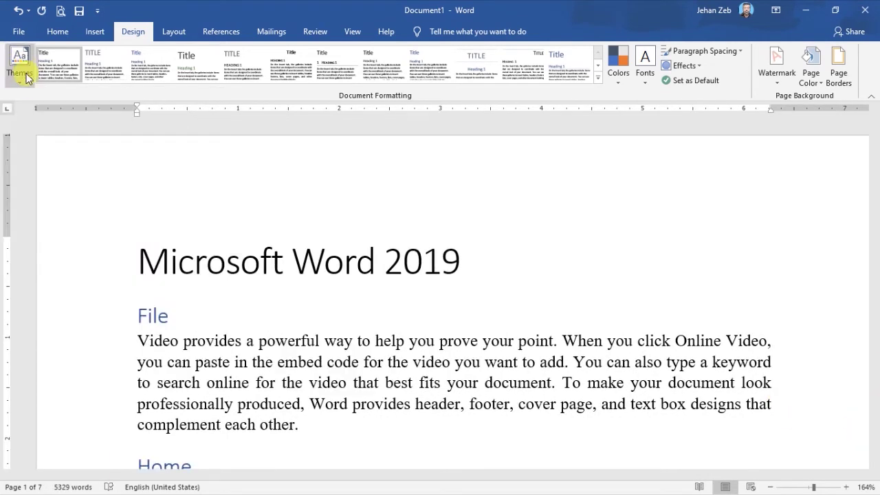
left_click(20, 77)
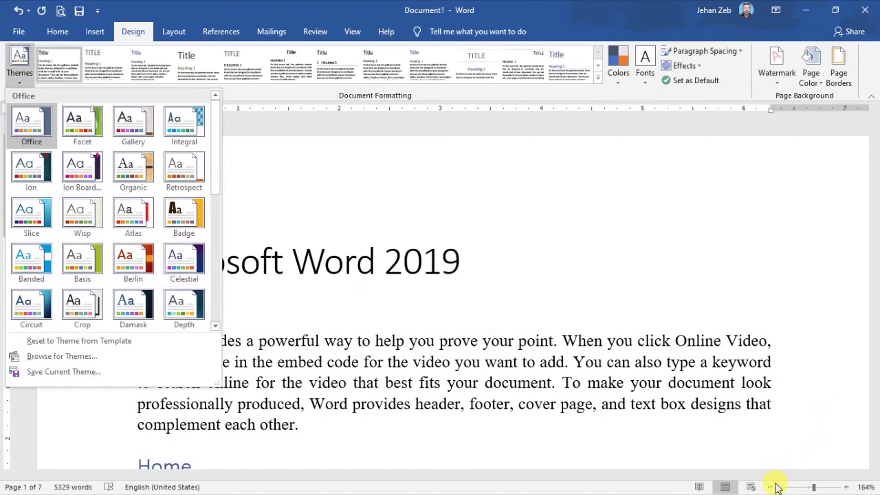
left_click_drag(816, 488, 811, 490)
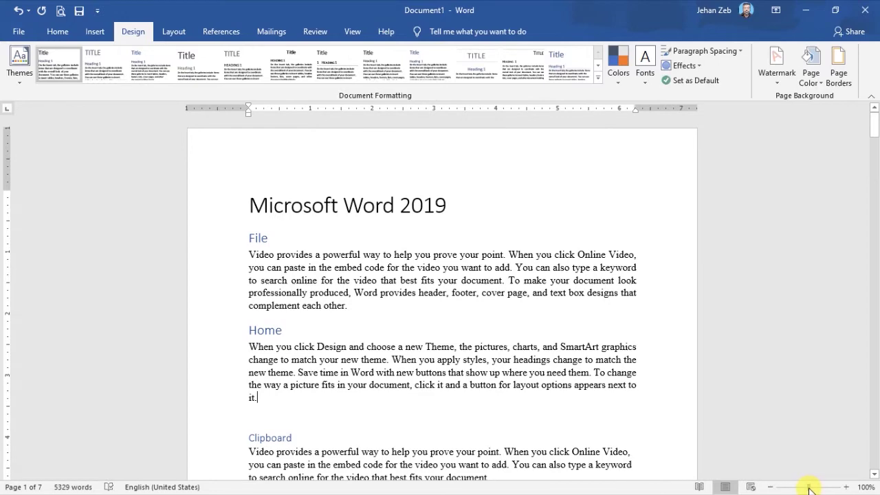
left_click_drag(808, 488, 804, 488)
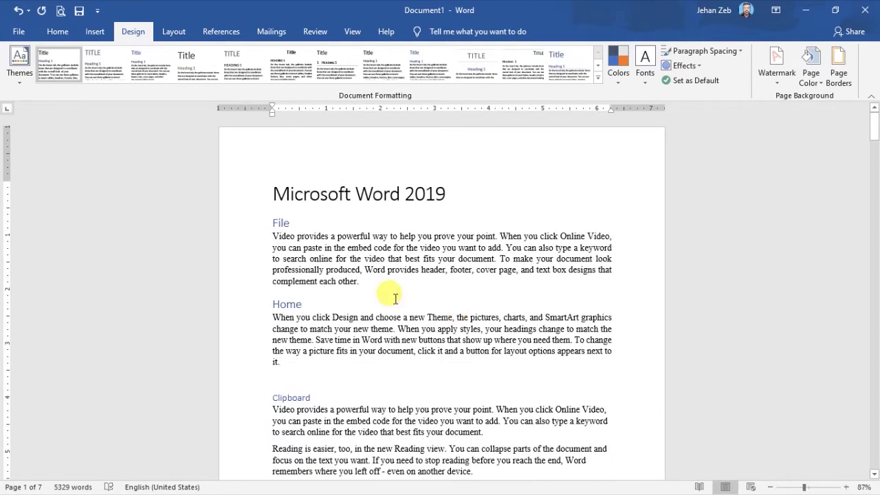
left_click(17, 80)
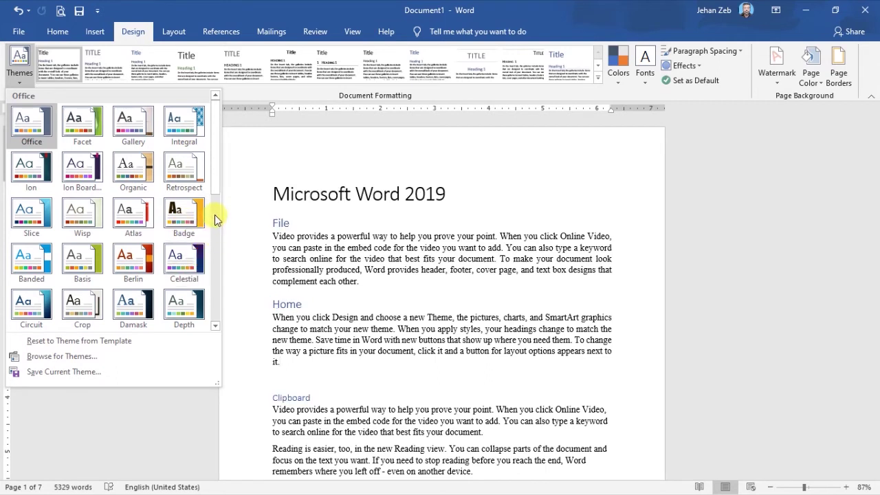
Try the Savon theme, then apply Main Event for bold dark-red condensed headings
left_click_drag(215, 195, 219, 220)
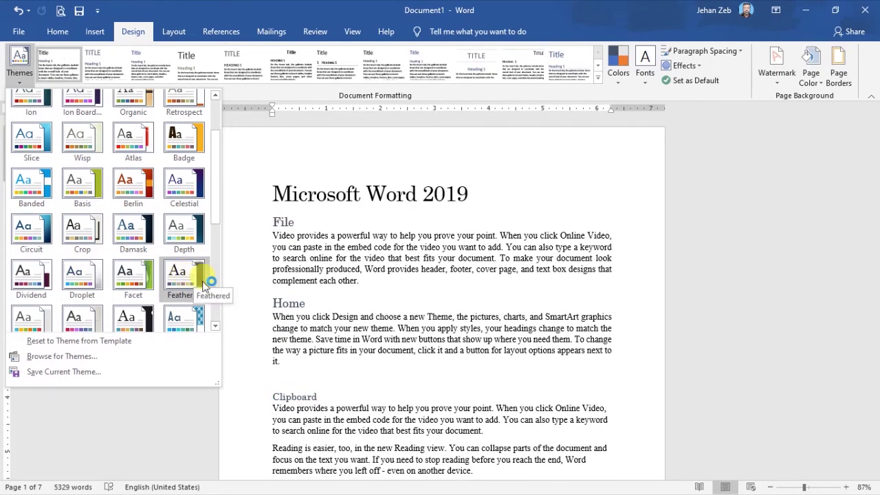
left_click_drag(213, 221, 212, 309)
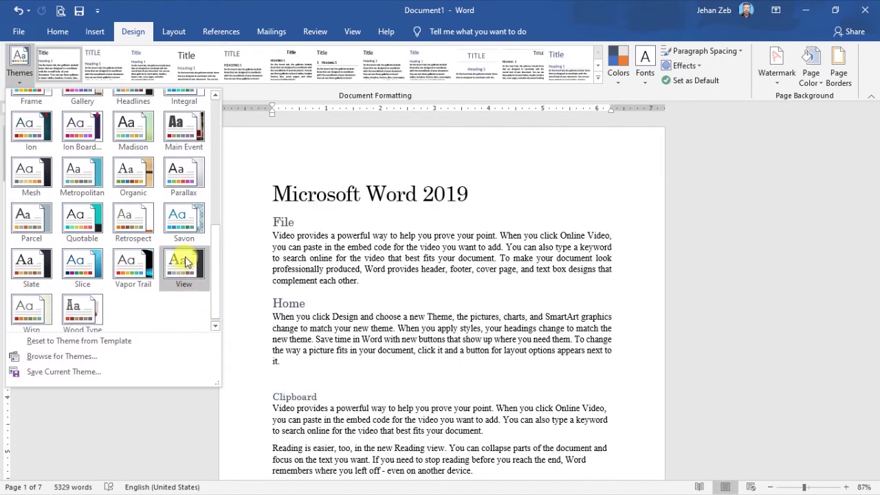
left_click(194, 220)
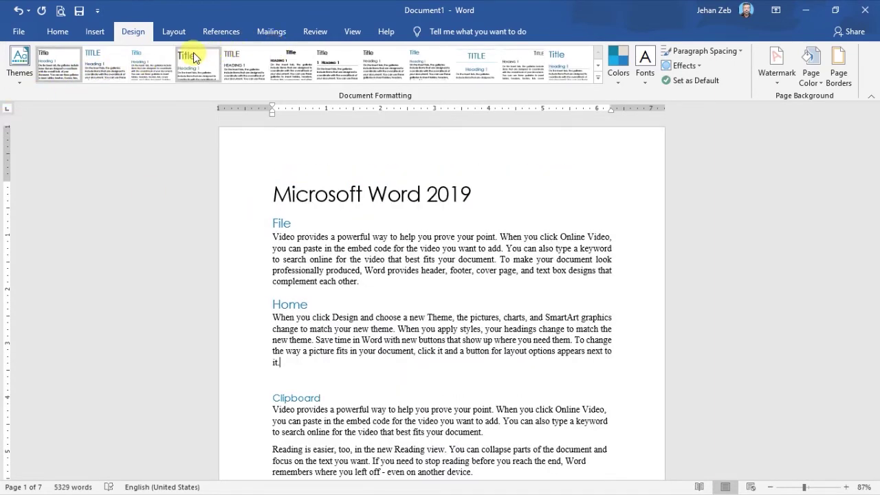
left_click(14, 81)
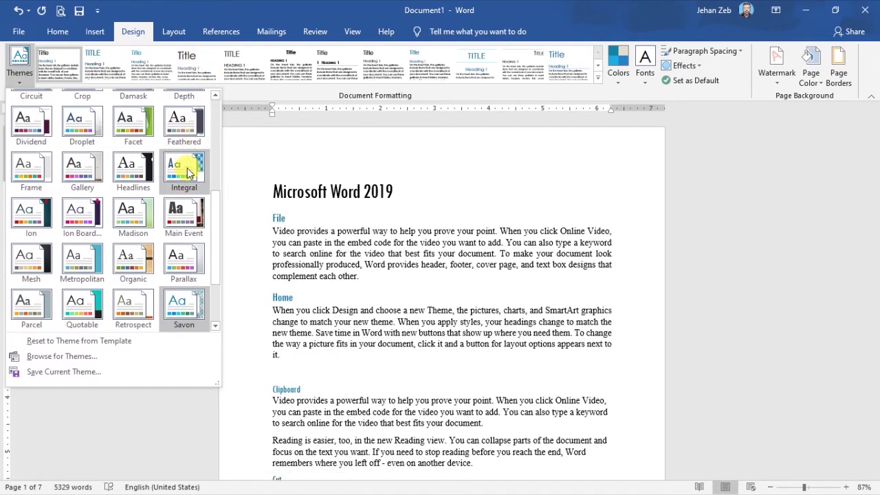
left_click(183, 213)
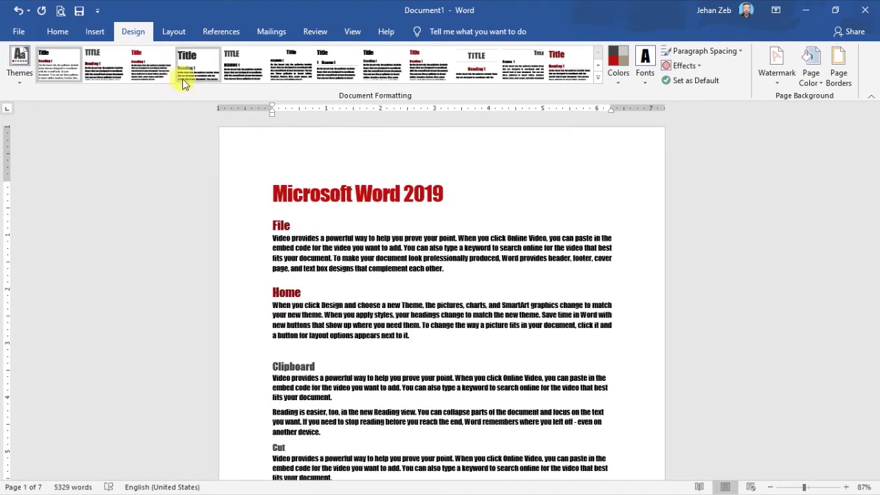
Apply the Shaded style set, putting headings in dark-red and pink bands
left_click(598, 77)
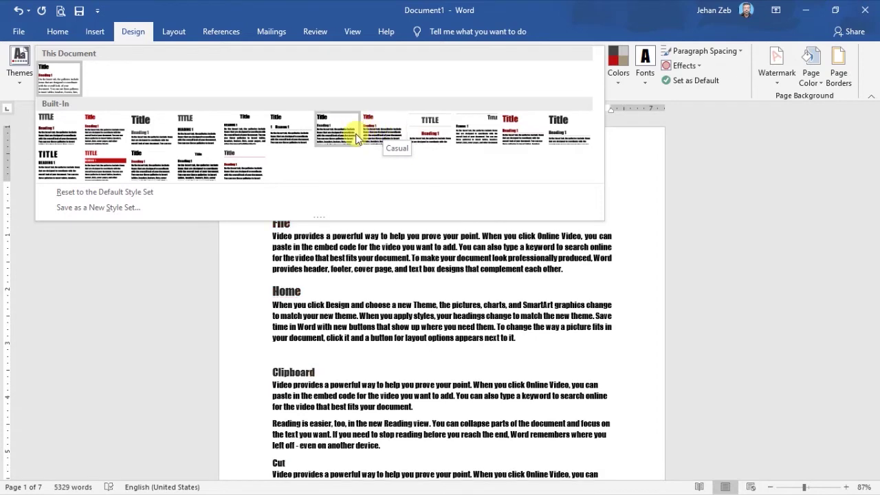
left_click(108, 173)
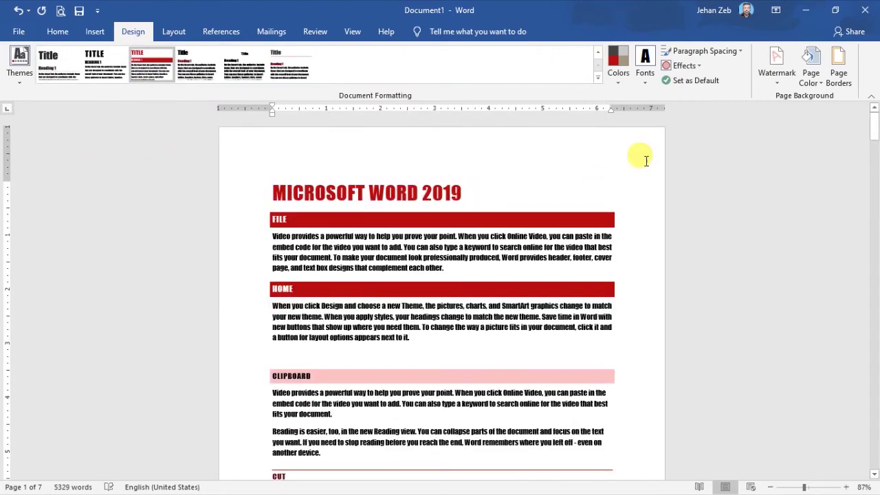
mouse_move(877, 123)
left_mouse_down()
mouse_move(874, 323)
mouse_move(849, 162)
mouse_move(864, 110)
left_mouse_up()
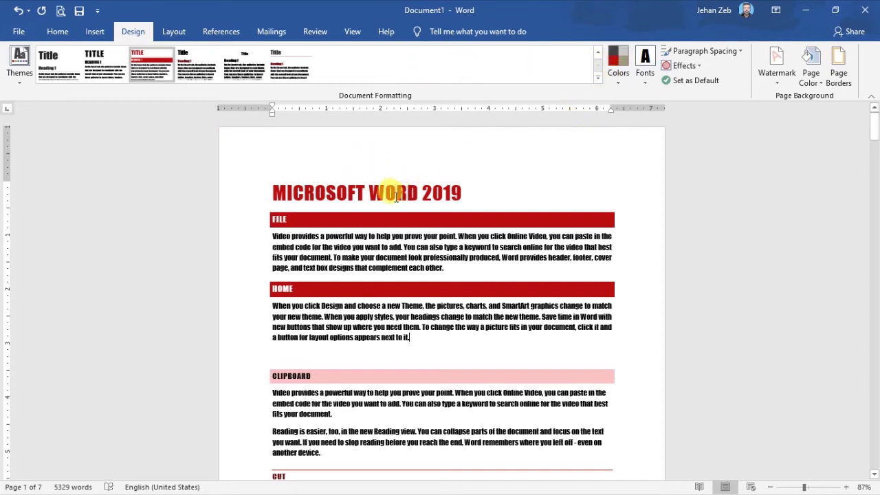
Select the whole document and recolour it with the Blue II colour scheme
key("ctrl+a")
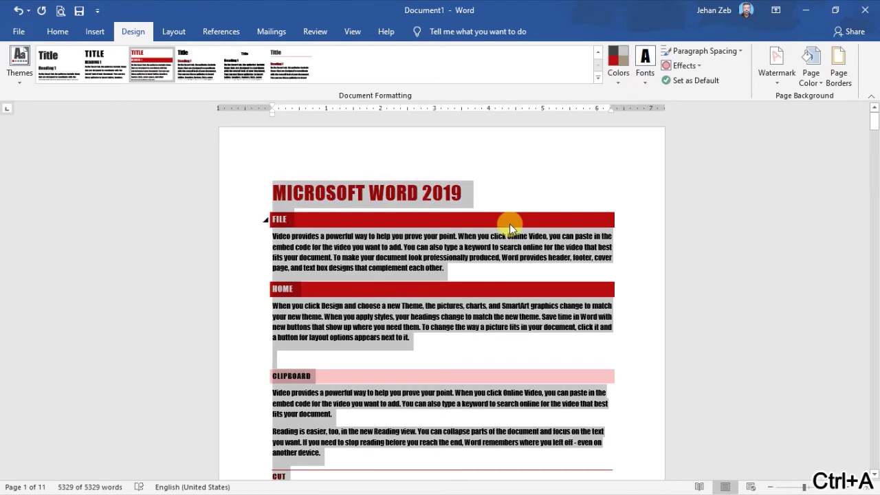
left_click(616, 83)
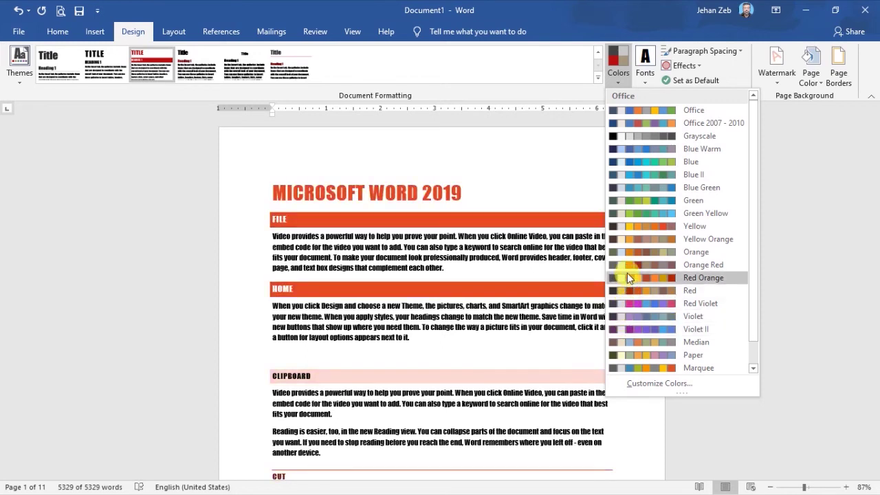
left_click(630, 175)
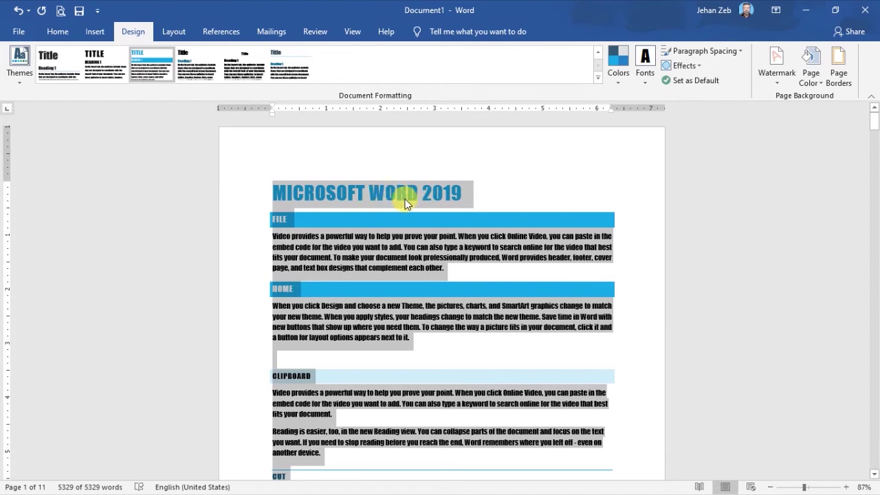
left_click(647, 80)
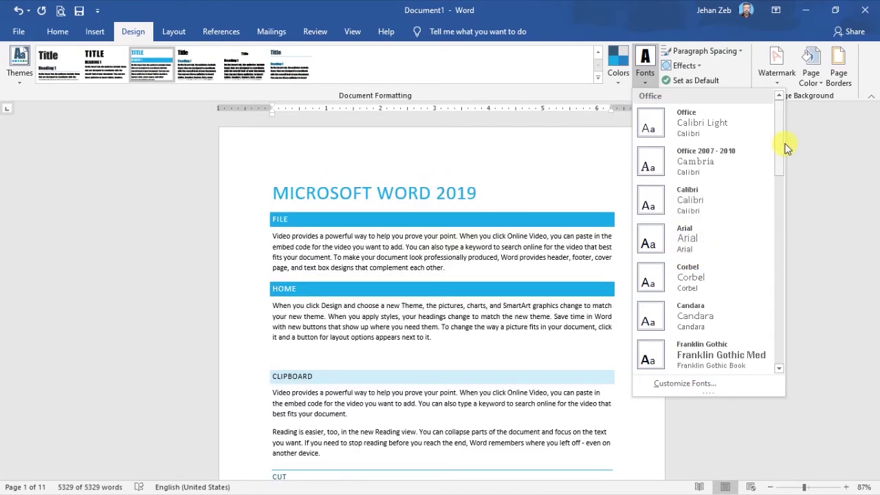
Choose the Arial-Times New Roman font set: Arial headings over Times New Roman body text
left_click_drag(779, 148, 781, 187)
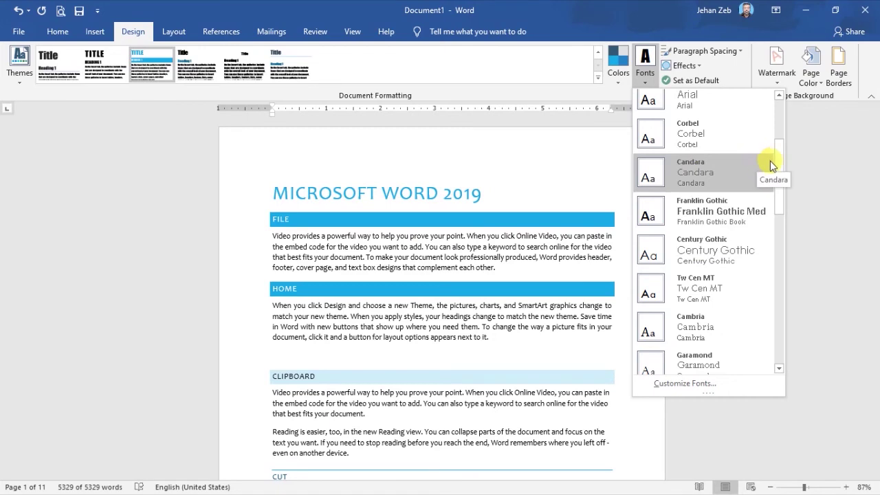
left_click_drag(779, 164, 781, 224)
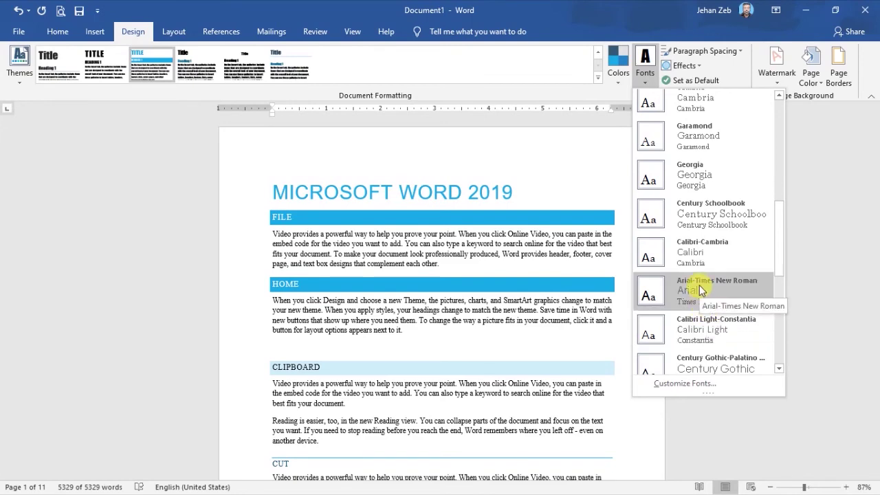
left_click(699, 285)
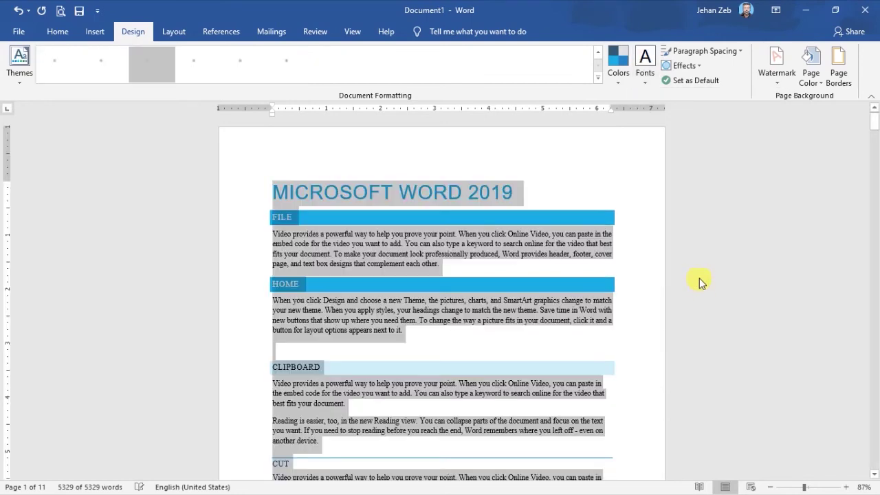
Set paragraph spacing to Compact, 0 pt before and 4 pt after, cutting the document to 10 pages
left_click(742, 56)
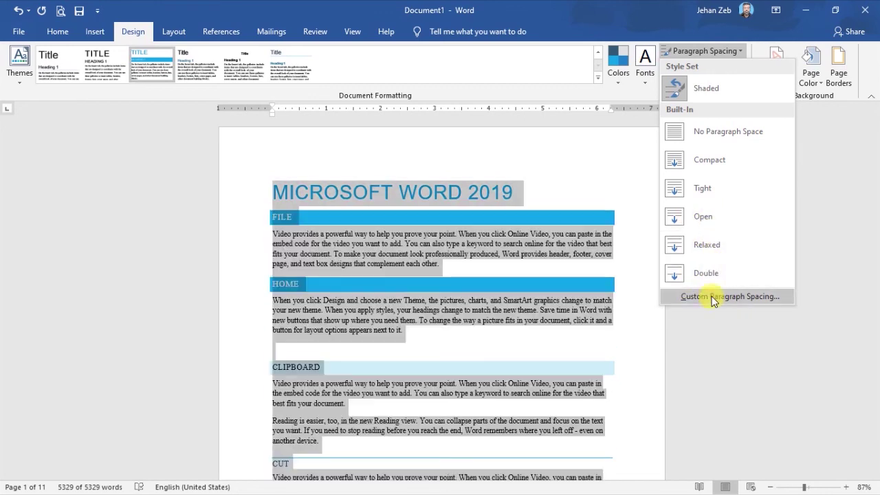
left_click(709, 296)
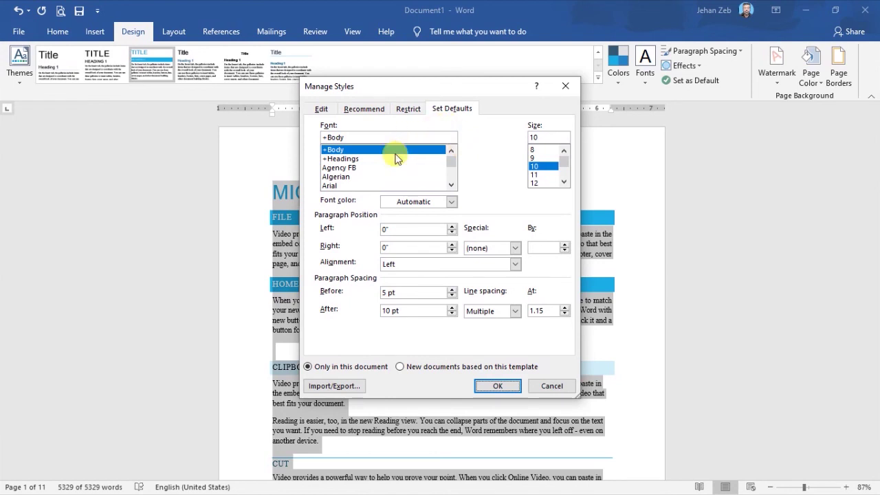
left_click(552, 386)
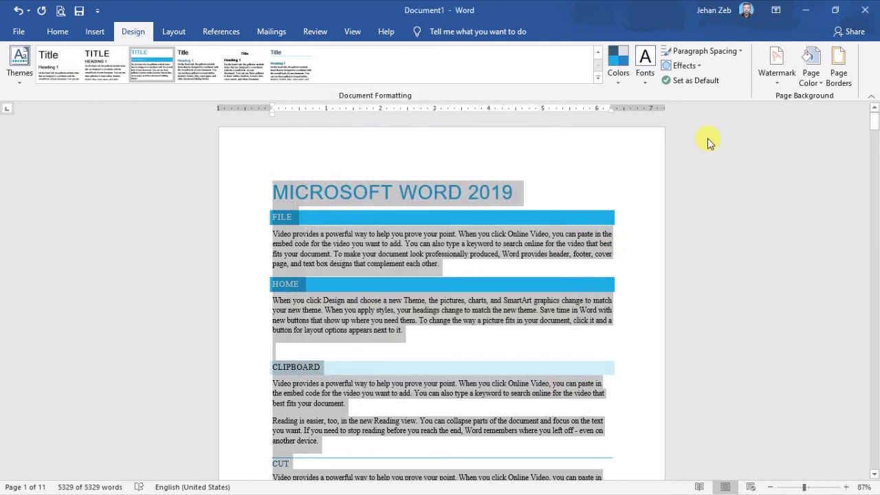
left_click(740, 55)
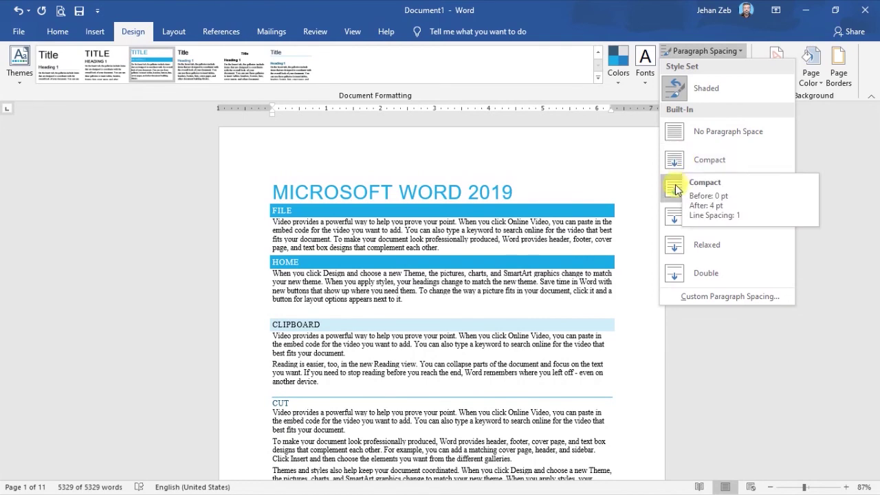
left_click(673, 195)
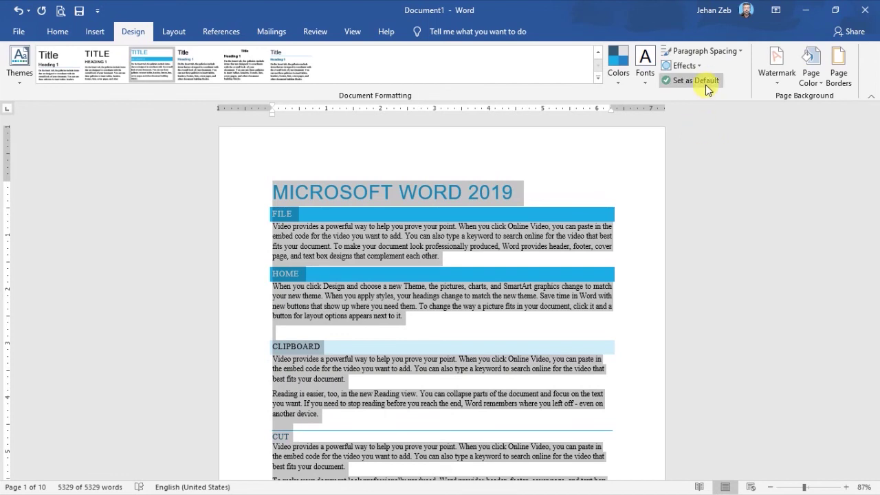
left_click(700, 65)
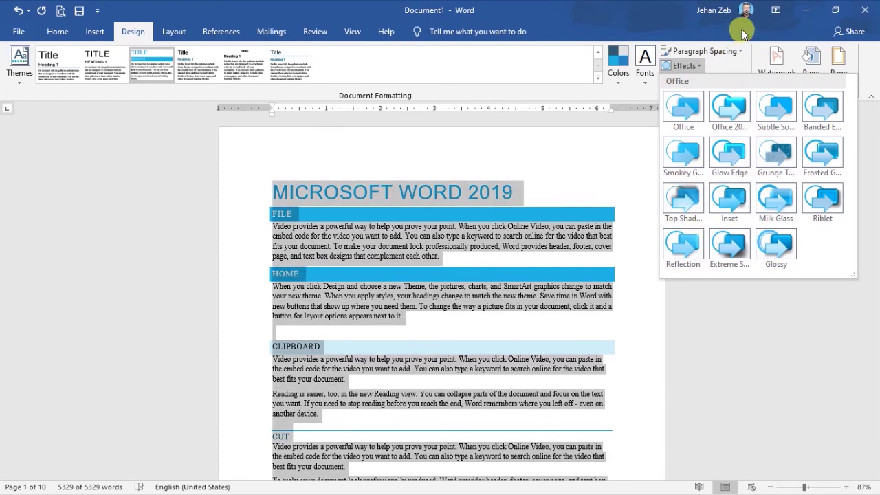
left_click(742, 33)
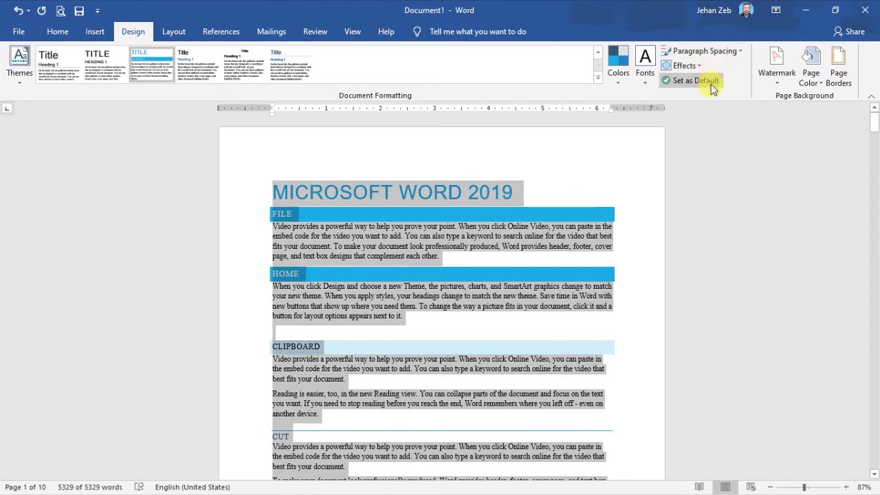